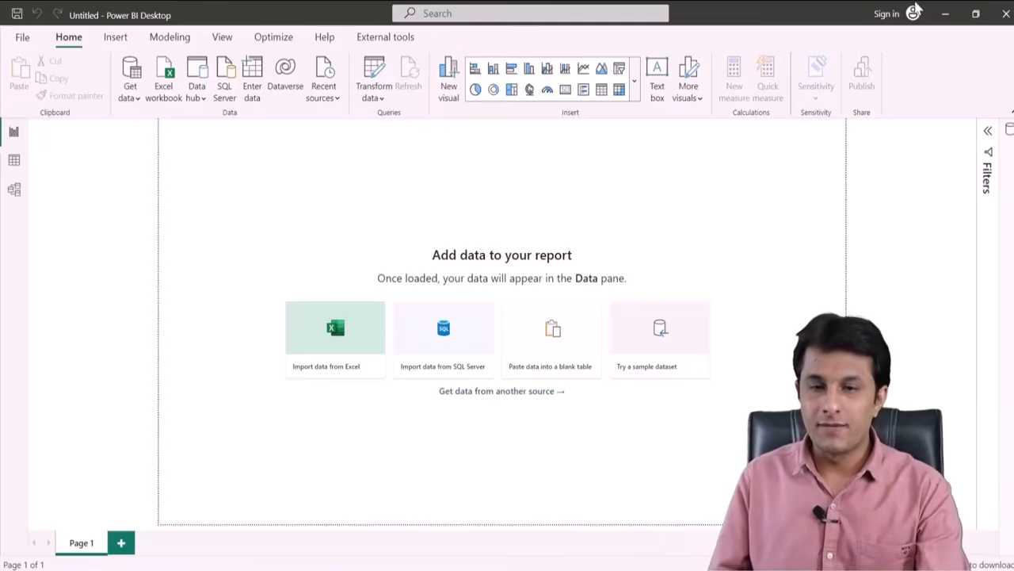
# Choose the TechnoEdge Sales Data.xlsx workbook from the TechnoEdge OneDrive folder as the Excel data source.
pyautogui.click(139, 100)
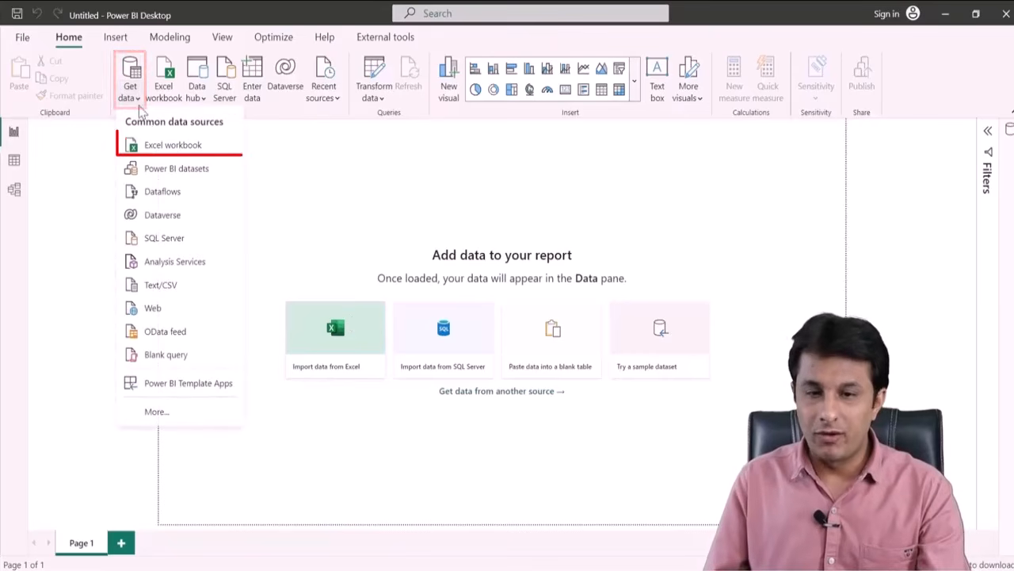
pyautogui.press('Escape')
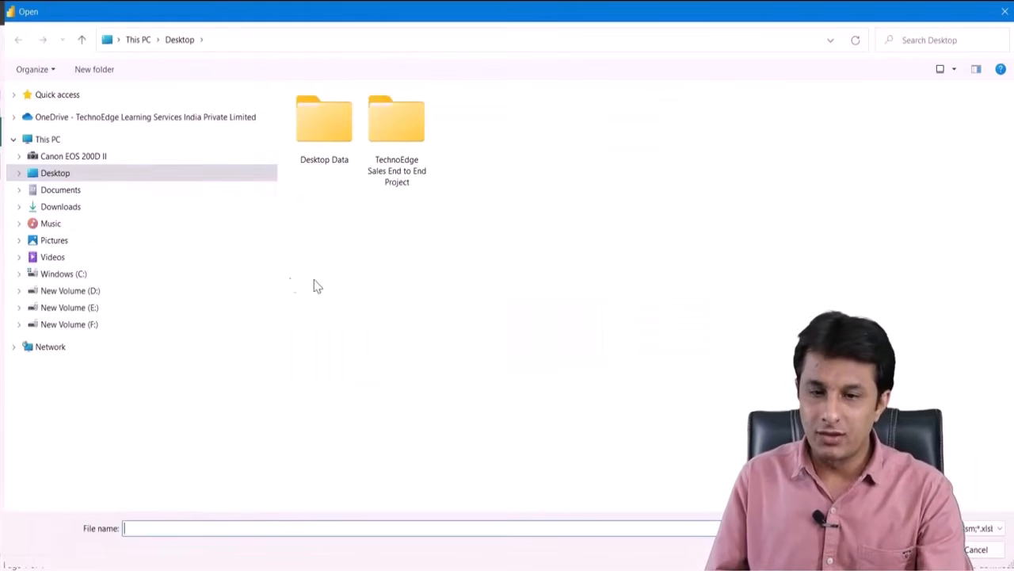
pyautogui.click(118, 117)
pyautogui.scroll(-10, 396, 345)
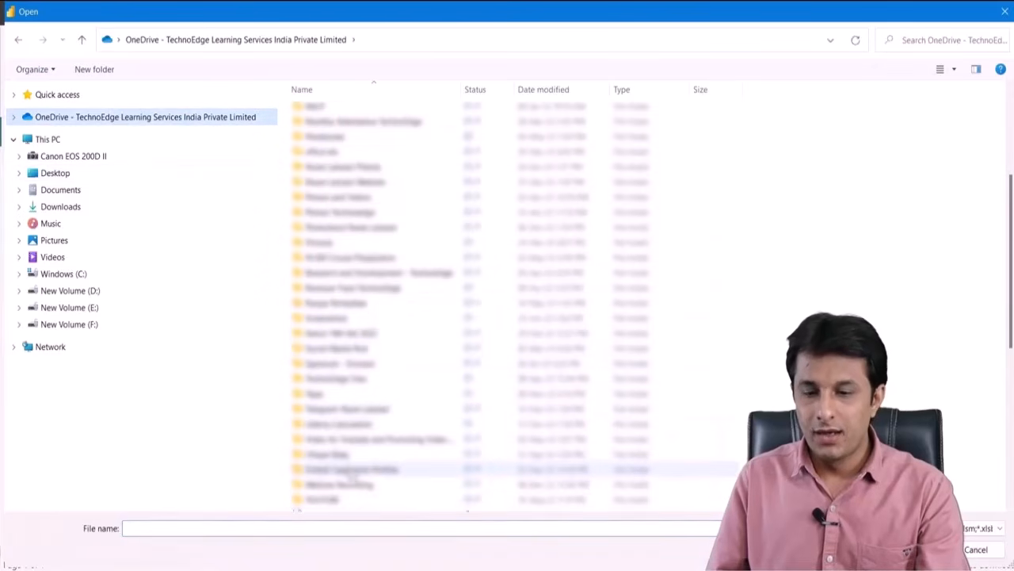
pyautogui.doubleClick(351, 500)
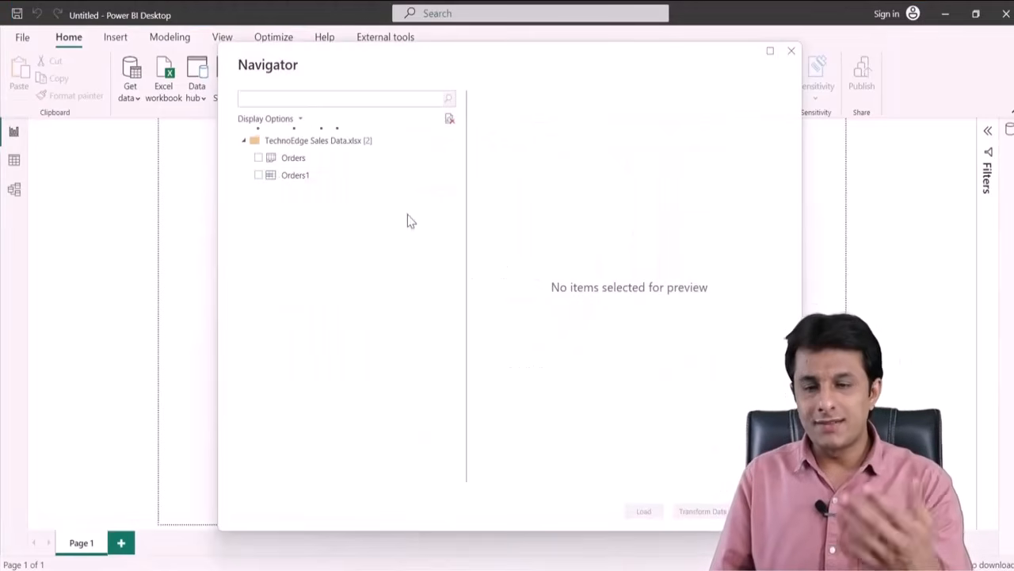
# Load the Orders table from the workbook into the report and expand its field list, then collapse the data pane.
pyautogui.click(259, 158)
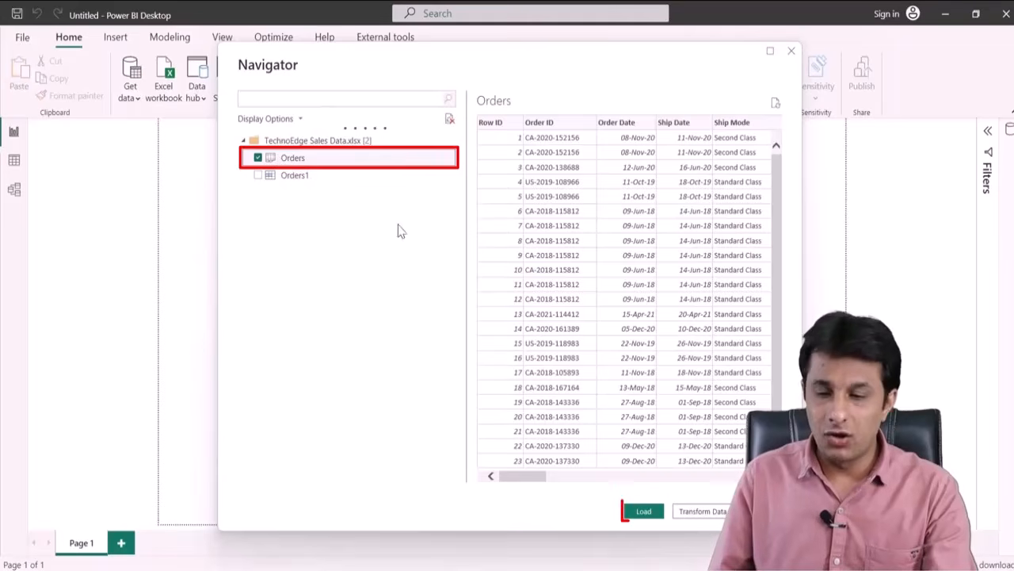
pyautogui.click(640, 515)
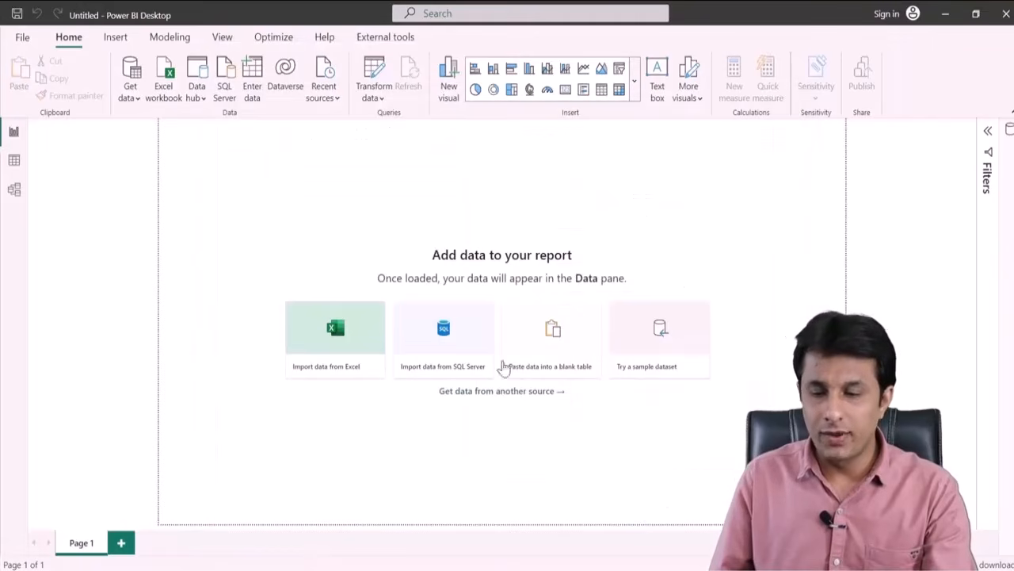
pyautogui.click(908, 188)
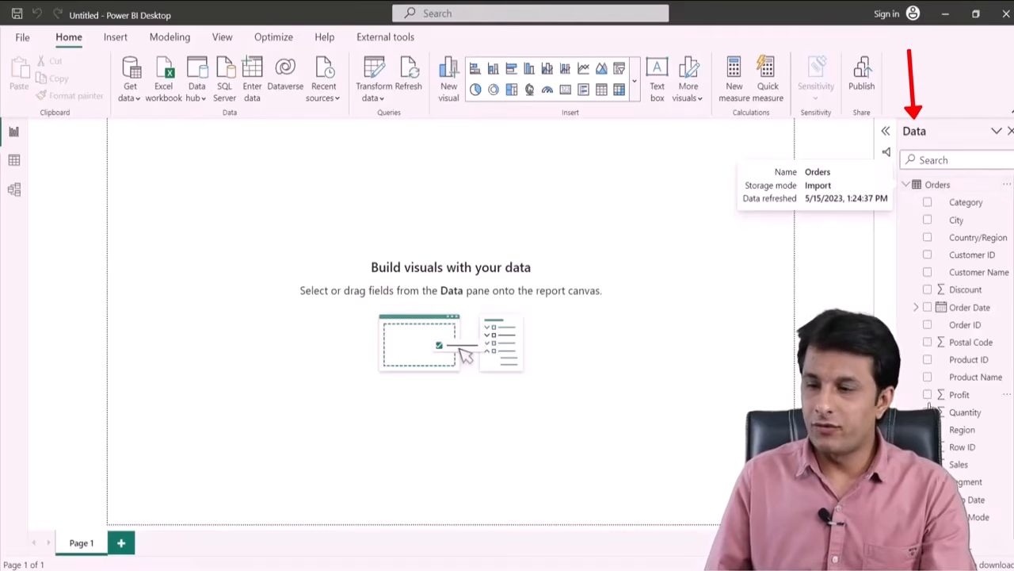
pyautogui.click(998, 132)
# Add a blank visual to the report canvas and enlarge it.
pyautogui.rightClick(271, 211)
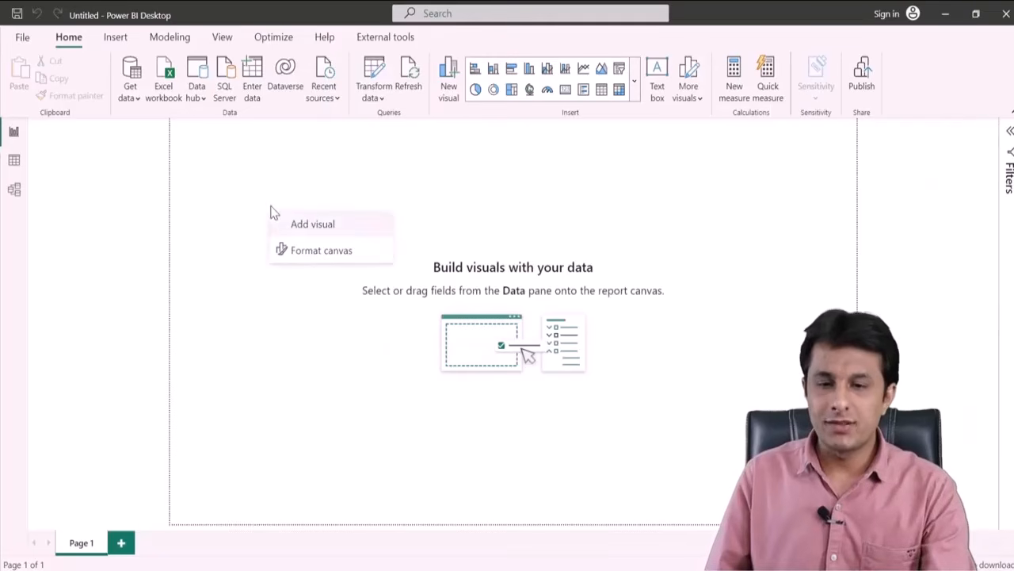
pyautogui.click(314, 226)
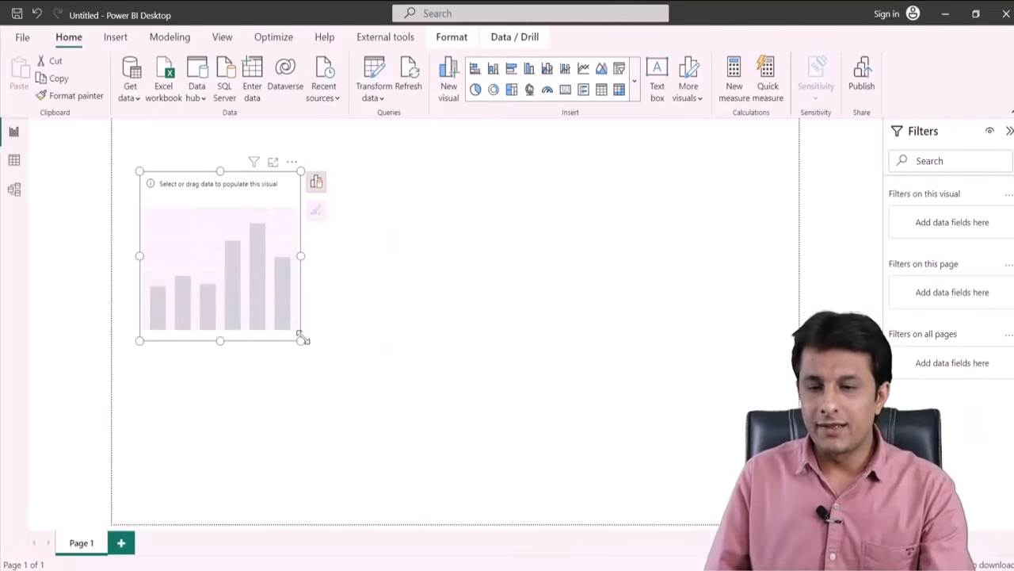
pyautogui.moveTo(301, 341); pyautogui.dragTo(404, 371)
# Turn off type suggestions for the new stacked column chart and assign Sub-Category to its X-axis.
pyautogui.click(417, 182)
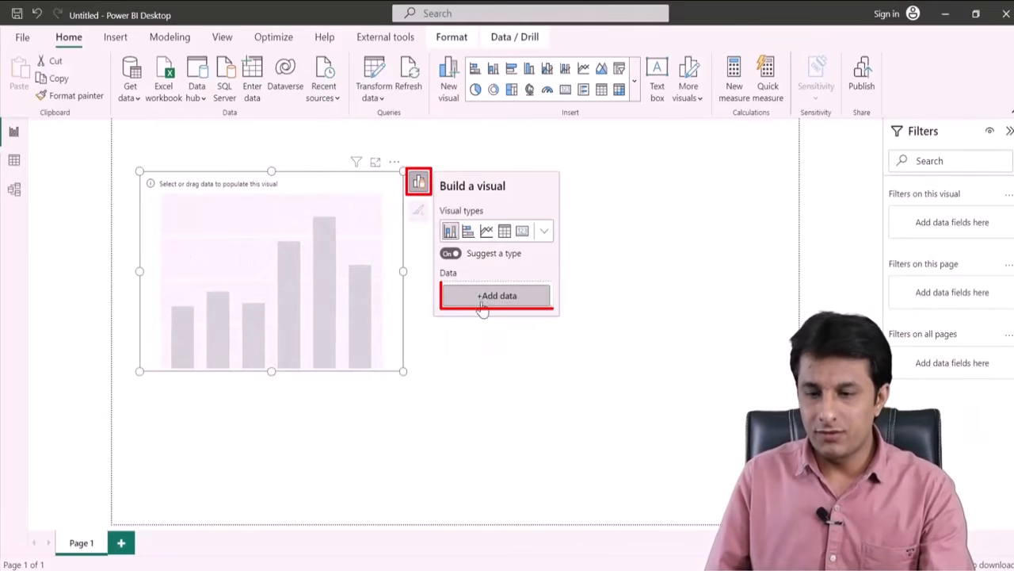
pyautogui.click(492, 295)
pyautogui.click(451, 253)
pyautogui.click(523, 295)
pyautogui.scroll(-5, 640, 444)
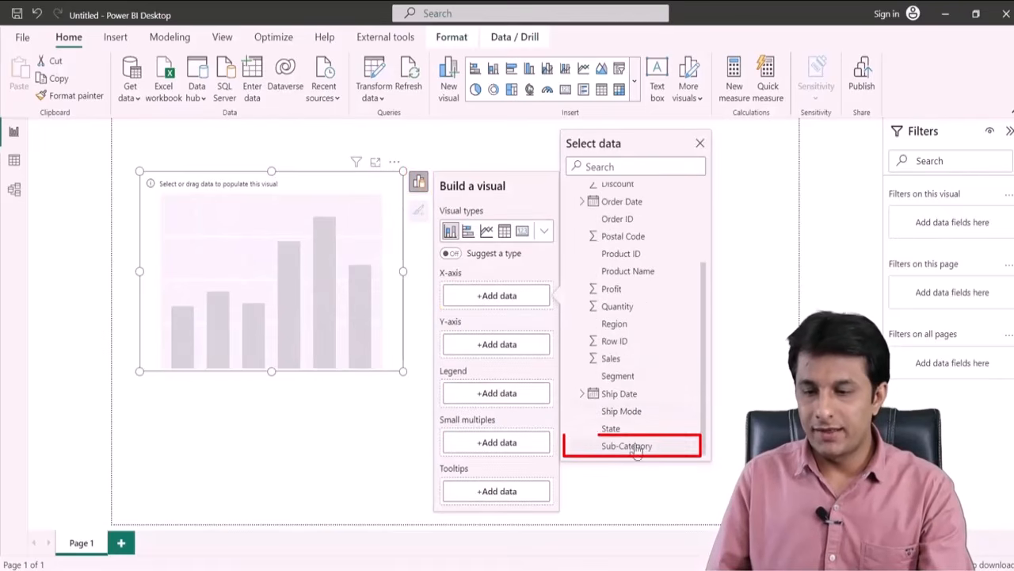
pyautogui.click(636, 448)
# Assign Sales to the column chart's Y-axis and Region to its legend.
pyautogui.click(491, 368)
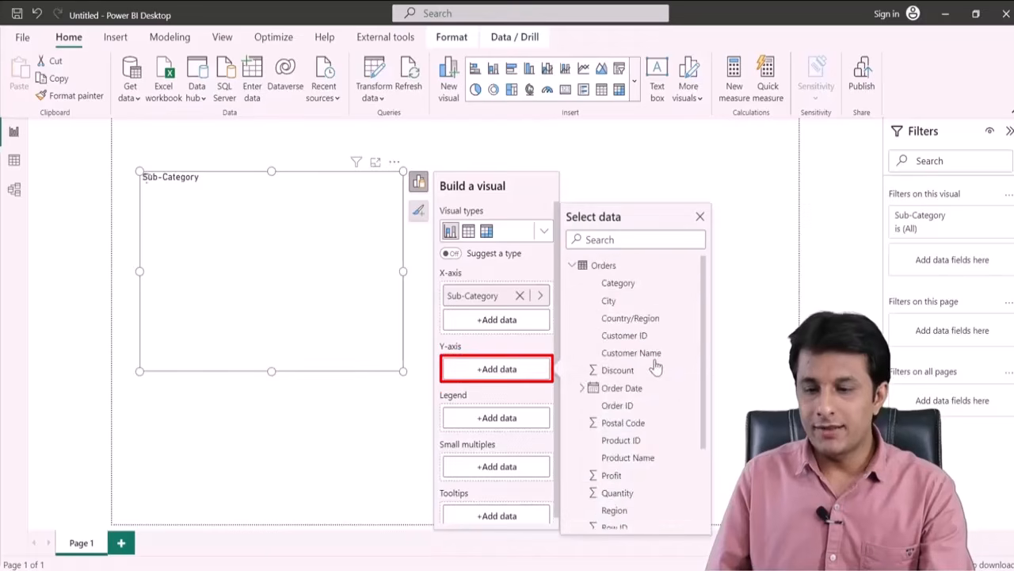
pyautogui.scroll(-5, 654, 396)
pyautogui.click(648, 430)
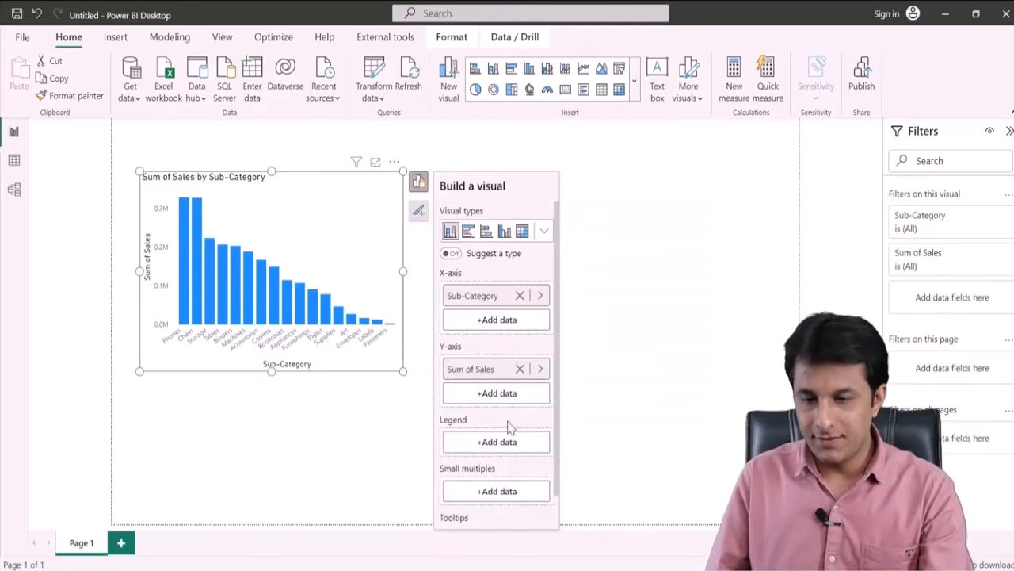
pyautogui.click(497, 442)
pyautogui.scroll(-5, 611, 389)
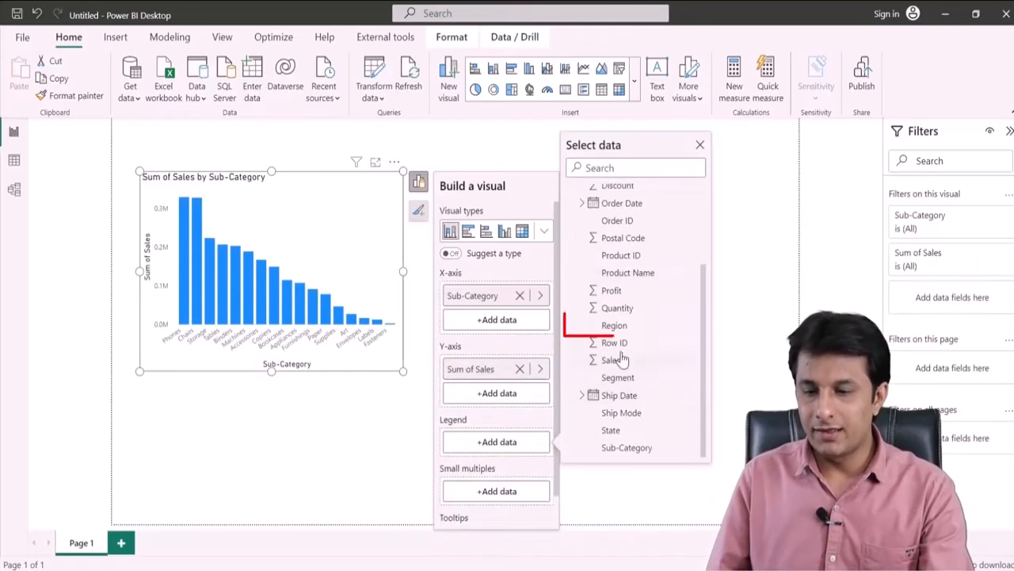
pyautogui.click(614, 325)
# Widen the column chart, place it in the lower-right corner of the report page and increase its height.
pyautogui.moveTo(404, 171); pyautogui.dragTo(655, 221)
pyautogui.moveTo(622, 281); pyautogui.dragTo(762, 433)
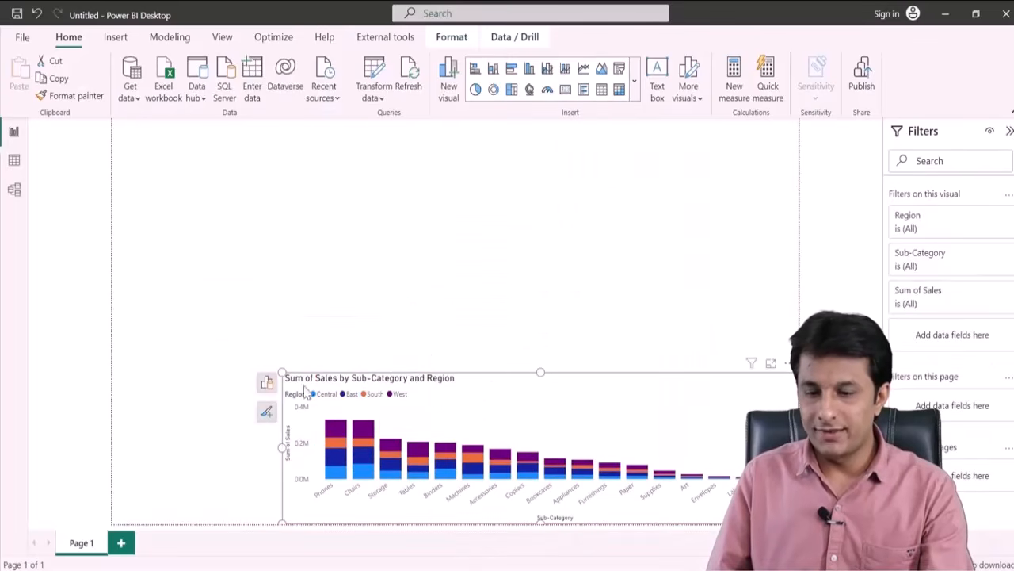
pyautogui.moveTo(282, 372); pyautogui.dragTo(285, 283)
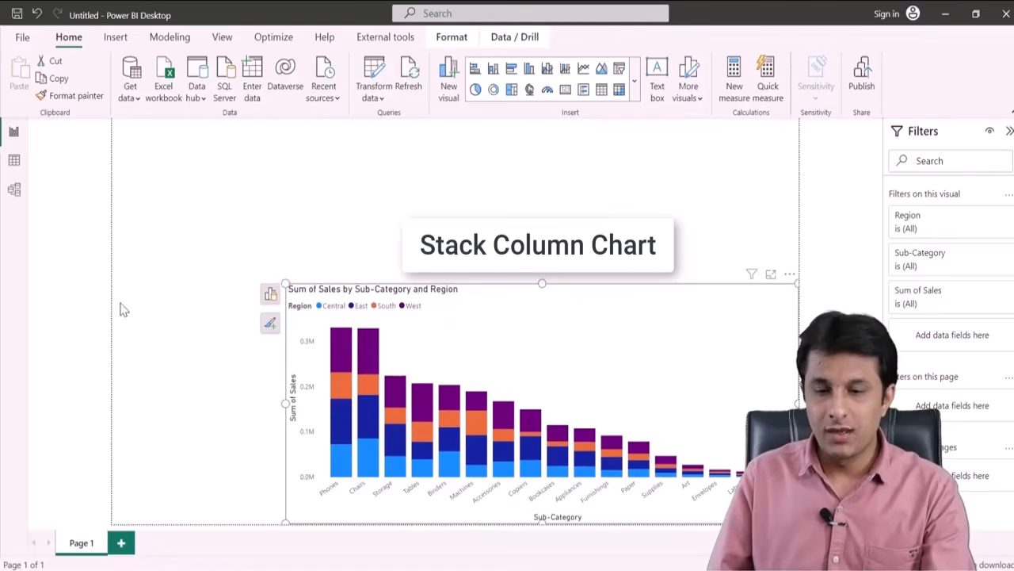
# Add a second visual above the column chart, turn off type suggestions and make it a pie chart.
pyautogui.click(223, 193)
pyautogui.click(236, 183)
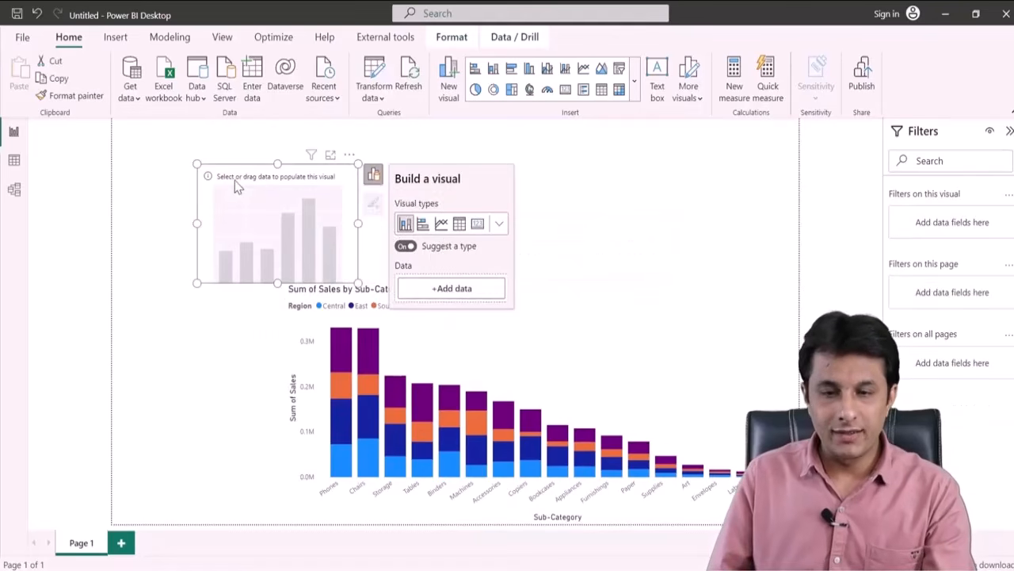
pyautogui.click(406, 247)
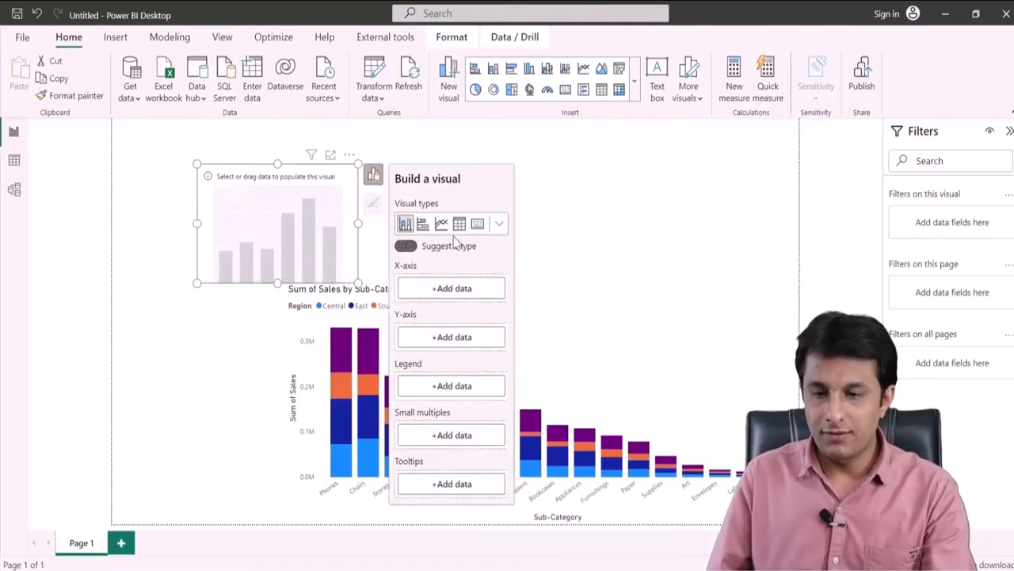
pyautogui.click(499, 223)
pyautogui.click(458, 287)
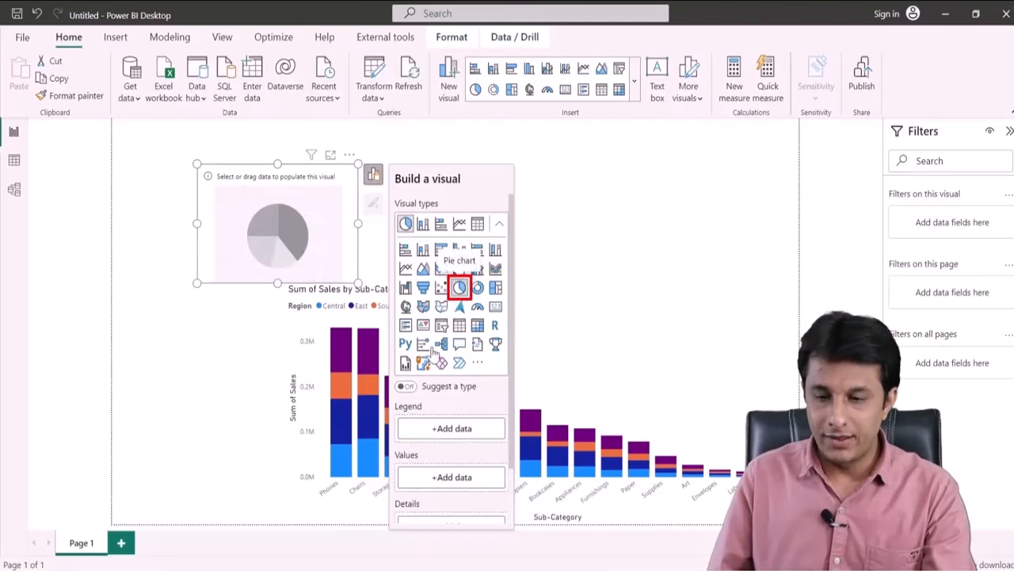
# Assign Region to the pie chart's legend and Sales to its values.
pyautogui.click(442, 428)
pyautogui.scroll(-3, 608, 339)
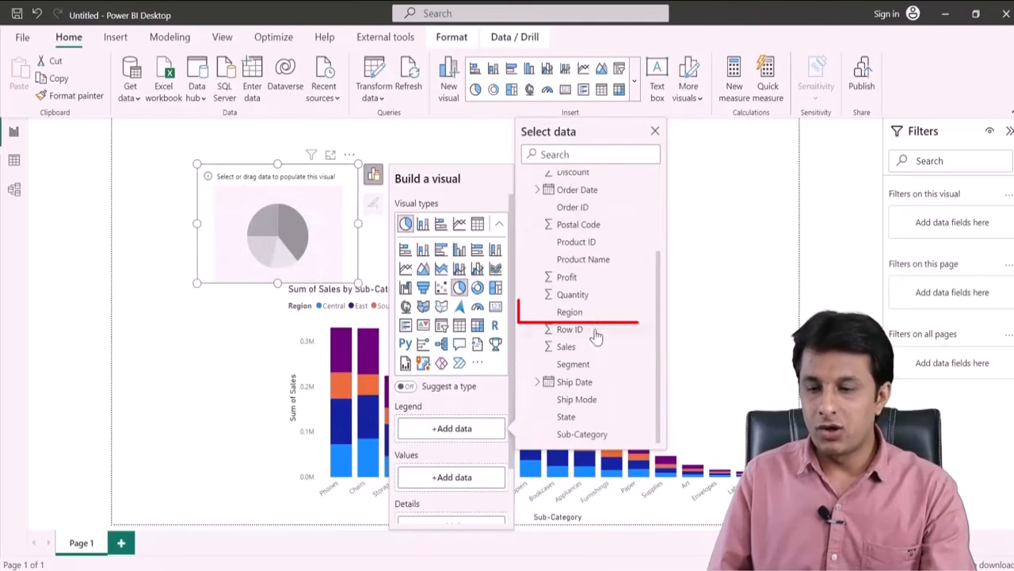
pyautogui.click(570, 312)
pyautogui.click(461, 504)
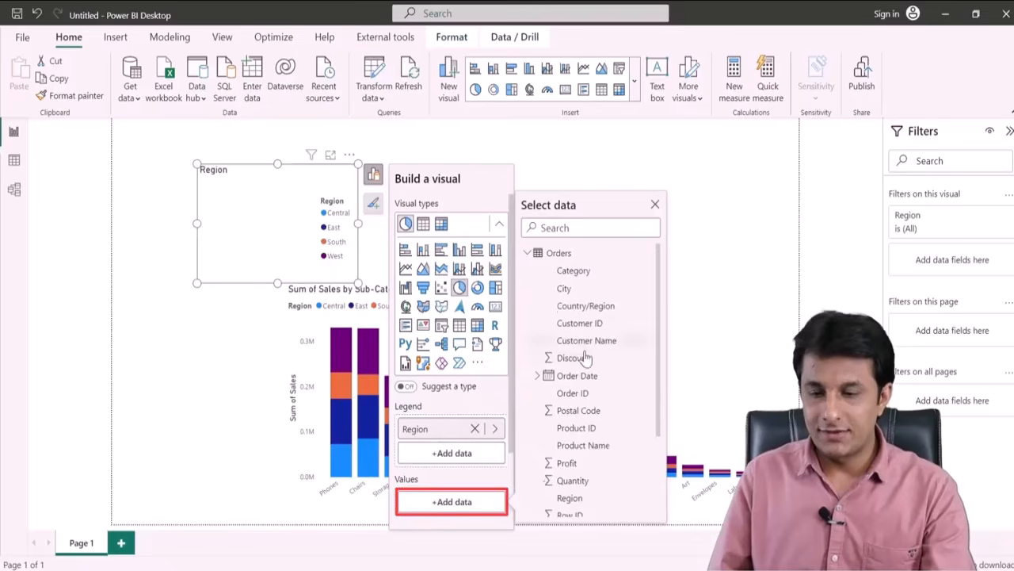
pyautogui.scroll(-5, 579, 356)
pyautogui.click(581, 418)
# Move the pie chart to the page's lower-left corner and resize both charts to sit side by side at equal height.
pyautogui.moveTo(312, 269); pyautogui.dragTo(196, 454)
pyautogui.click(275, 411)
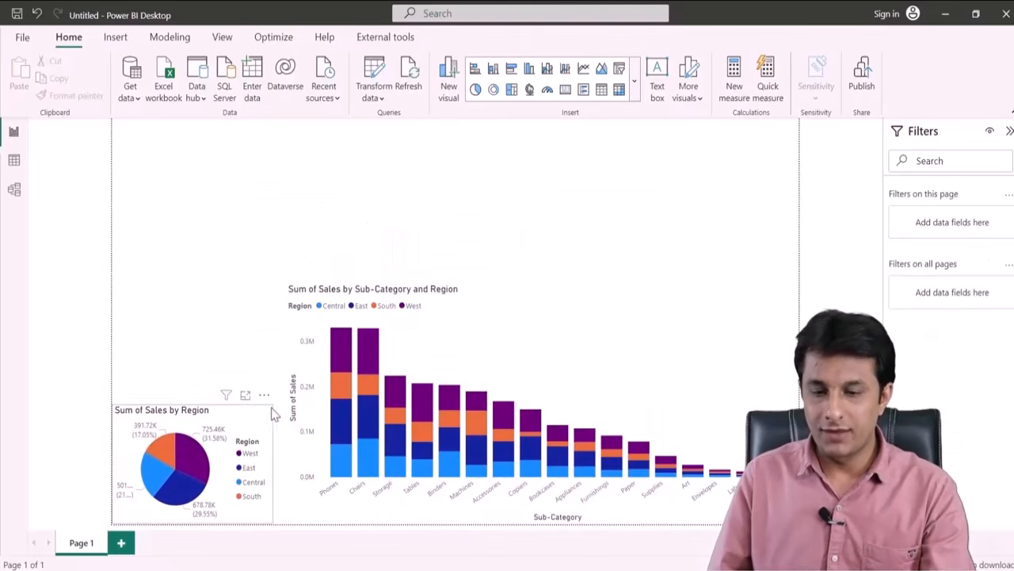
pyautogui.click(268, 412)
pyautogui.moveTo(274, 405); pyautogui.dragTo(351, 308)
pyautogui.click(356, 303)
pyautogui.click(269, 324)
pyautogui.moveTo(284, 294); pyautogui.dragTo(346, 306)
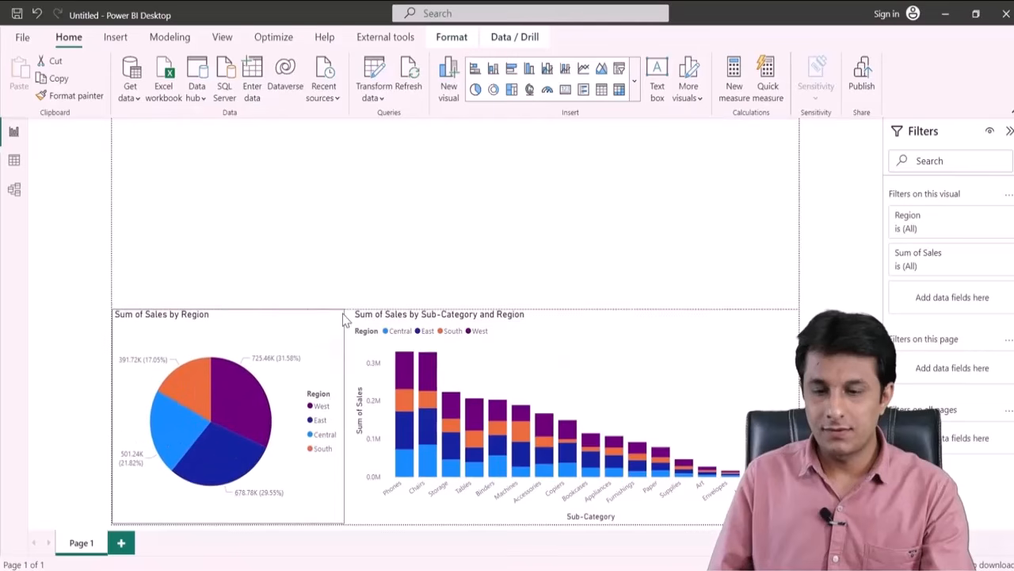
# Add a third visual above the pie chart, turn off type suggestions and make it a ribbon chart.
pyautogui.click(267, 215)
pyautogui.rightClick(263, 188)
pyautogui.click(308, 200)
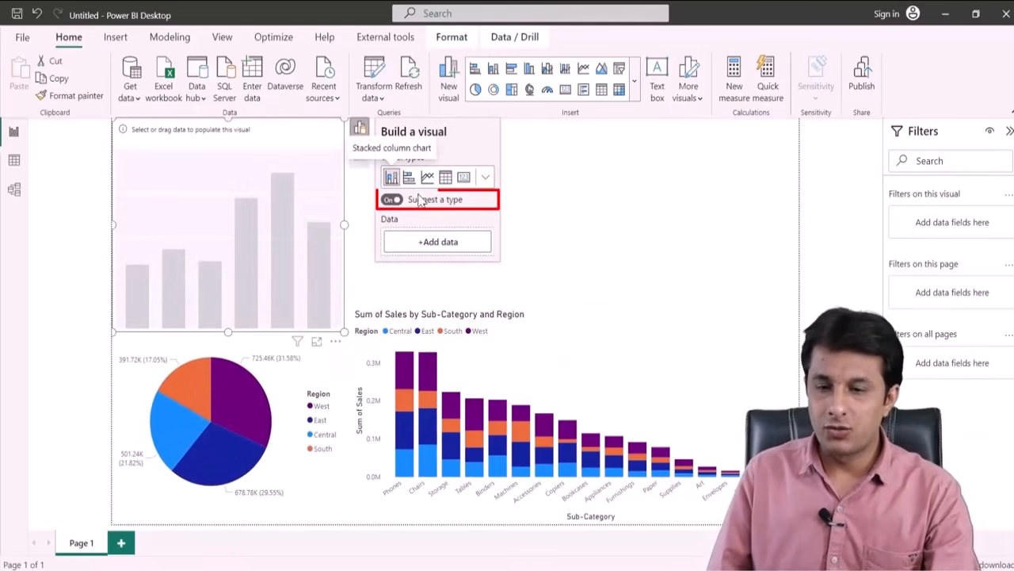
pyautogui.click(391, 200)
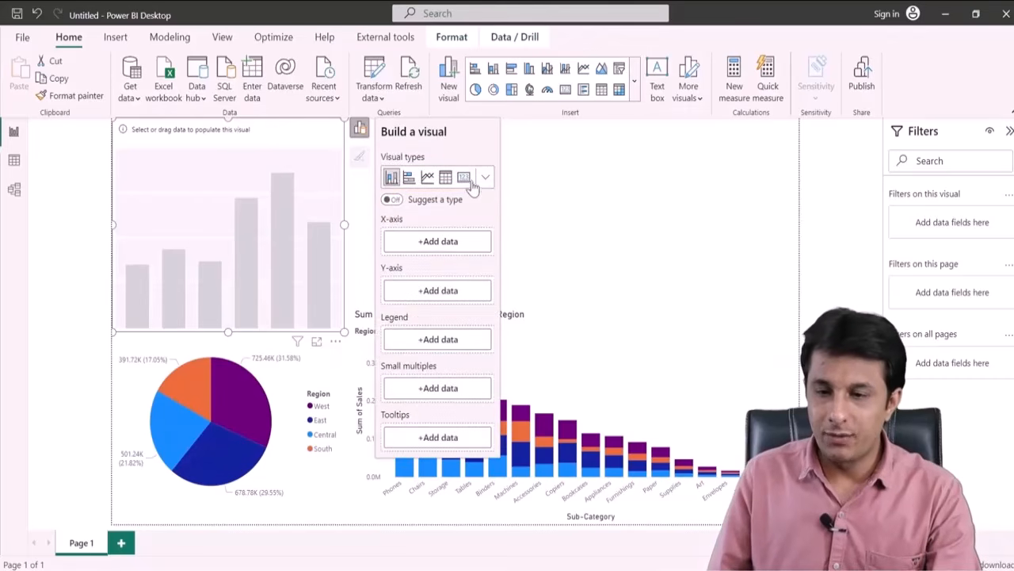
pyautogui.click(485, 178)
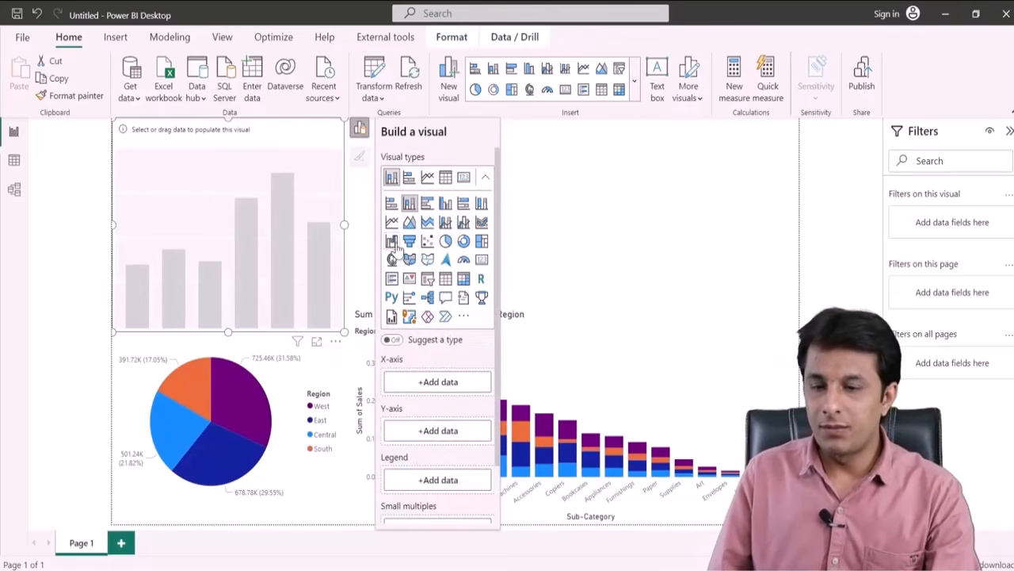
pyautogui.click(481, 223)
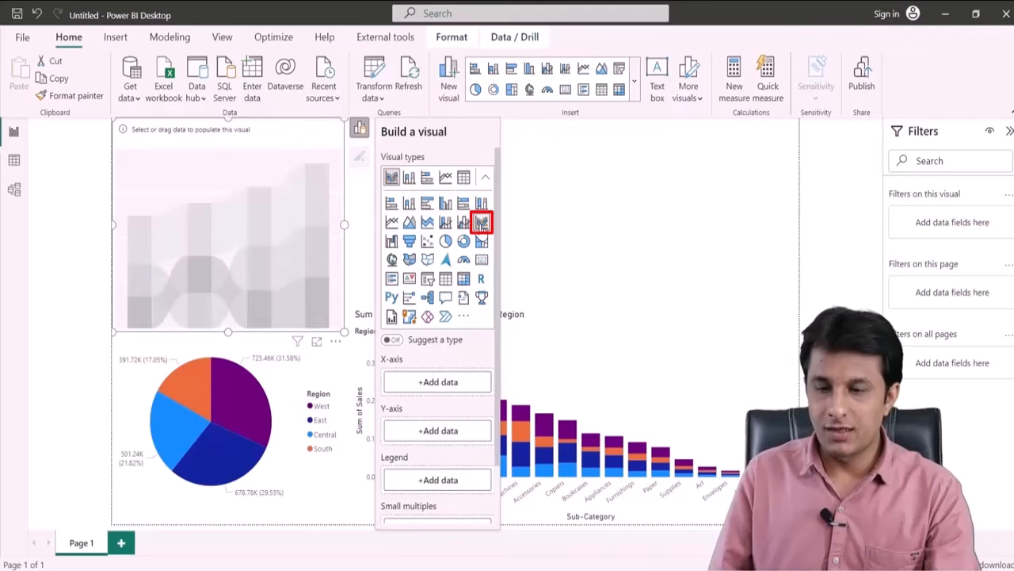
# Assign Order Date to the ribbon chart's X-axis and Sales to its Y-axis.
pyautogui.click(440, 381)
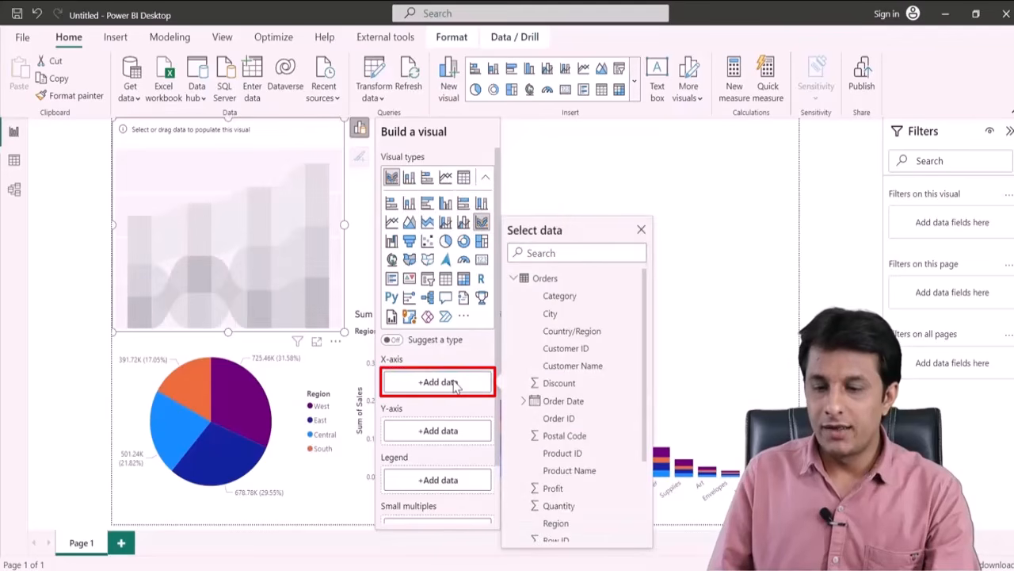
pyautogui.click(577, 402)
pyautogui.scroll(-3, 444, 467)
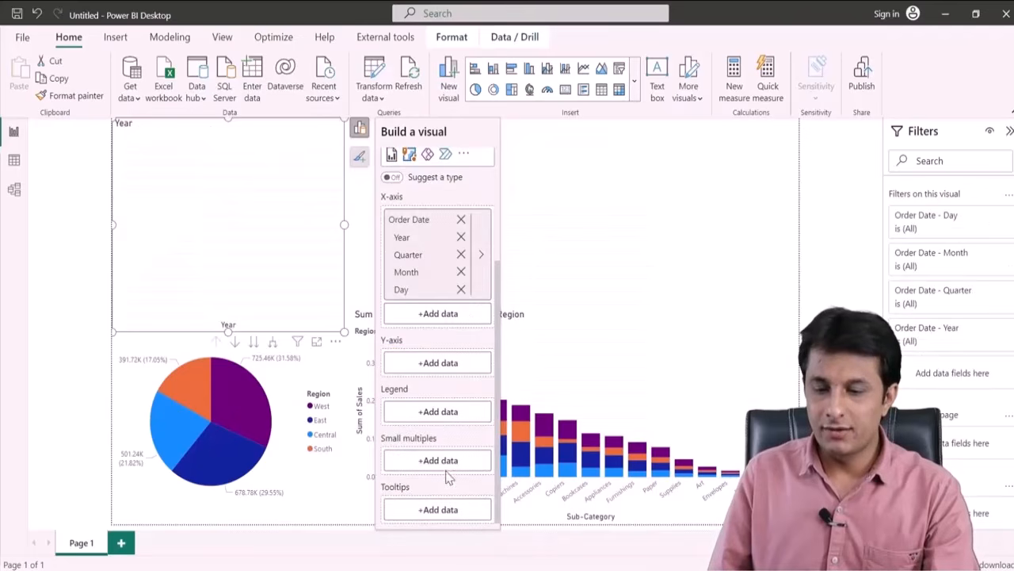
pyautogui.click(439, 363)
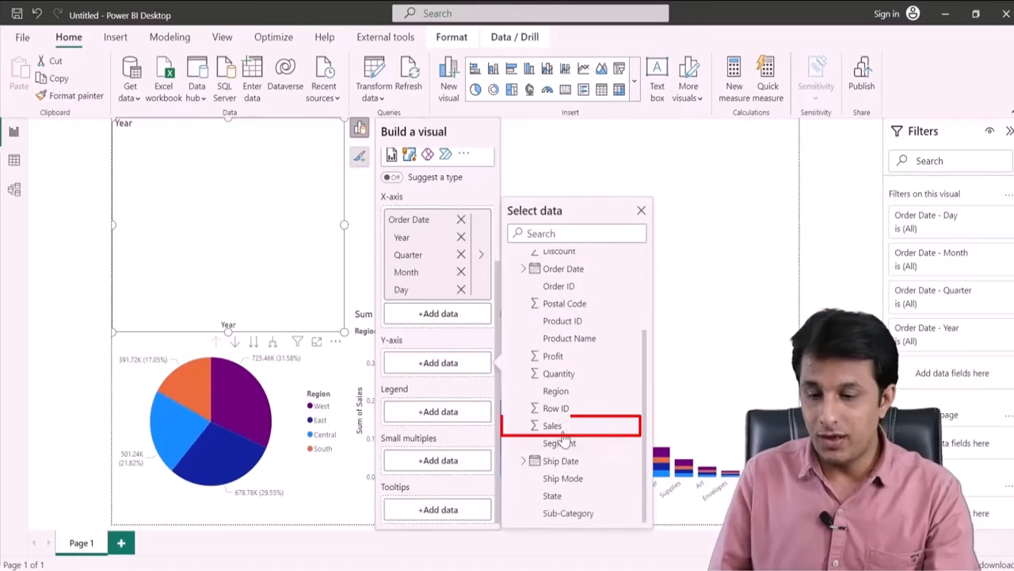
pyautogui.click(529, 426)
# Assign Region to the ribbon chart's legend, keeping the ribbon chart type.
pyautogui.scroll(-3, 439, 444)
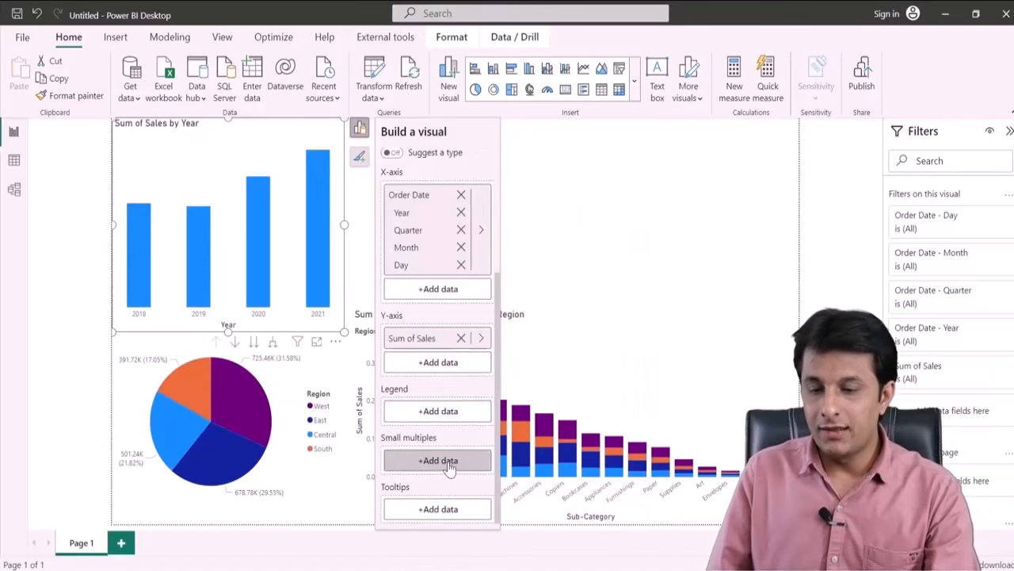
pyautogui.click(446, 412)
pyautogui.scroll(-2, 583, 372)
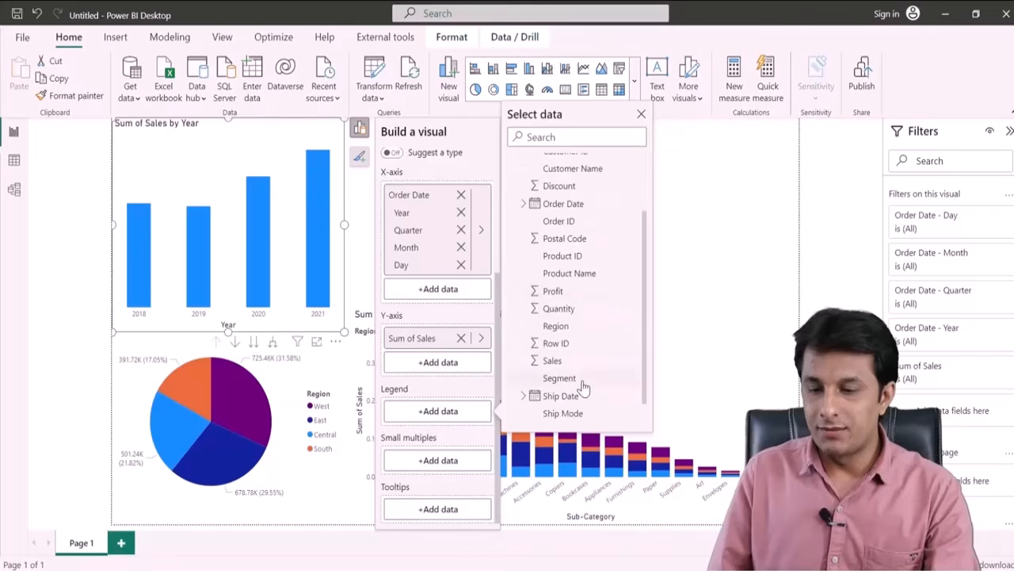
pyautogui.click(559, 325)
pyautogui.click(482, 222)
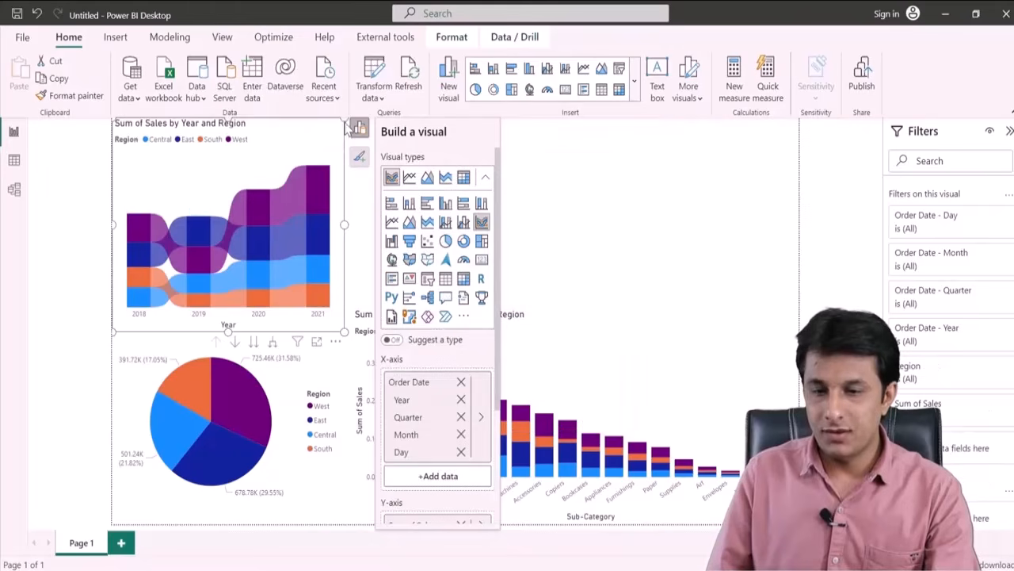
# Move the ribbon chart above the column chart and resize it to match the column chart's width.
pyautogui.click(358, 132)
pyautogui.moveTo(471, 163); pyautogui.dragTo(803, 184)
pyautogui.moveTo(437, 152); pyautogui.dragTo(334, 152)
pyautogui.moveTo(568, 331); pyautogui.dragTo(547, 318)
pyautogui.moveTo(334, 320); pyautogui.dragTo(354, 310)
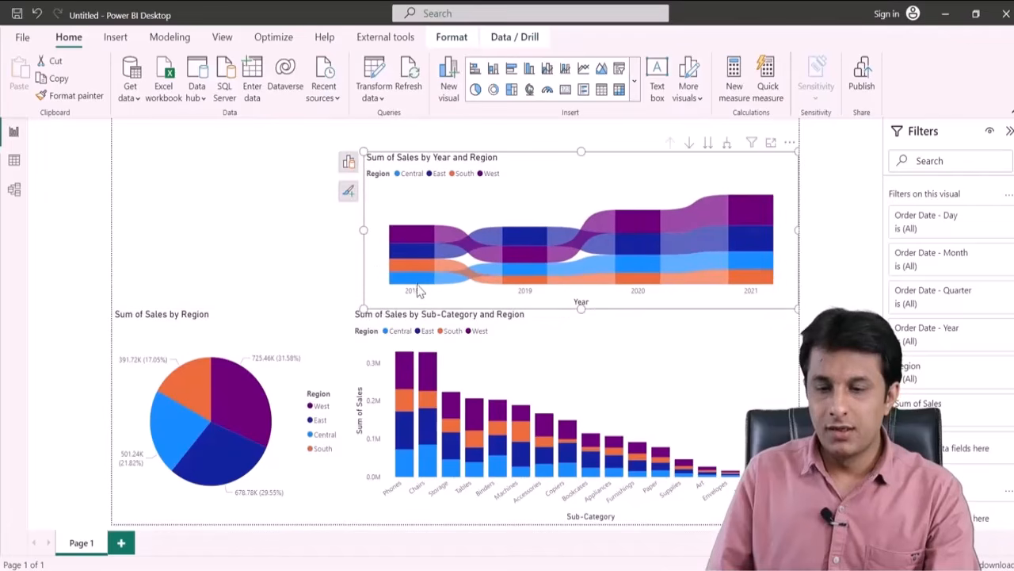
# Duplicate the Sum of Sales by Region pie chart on the report page.
pyautogui.click(292, 337)
pyautogui.hotkey('ctrl', 'c')
pyautogui.hotkey('ctrl', 'v')
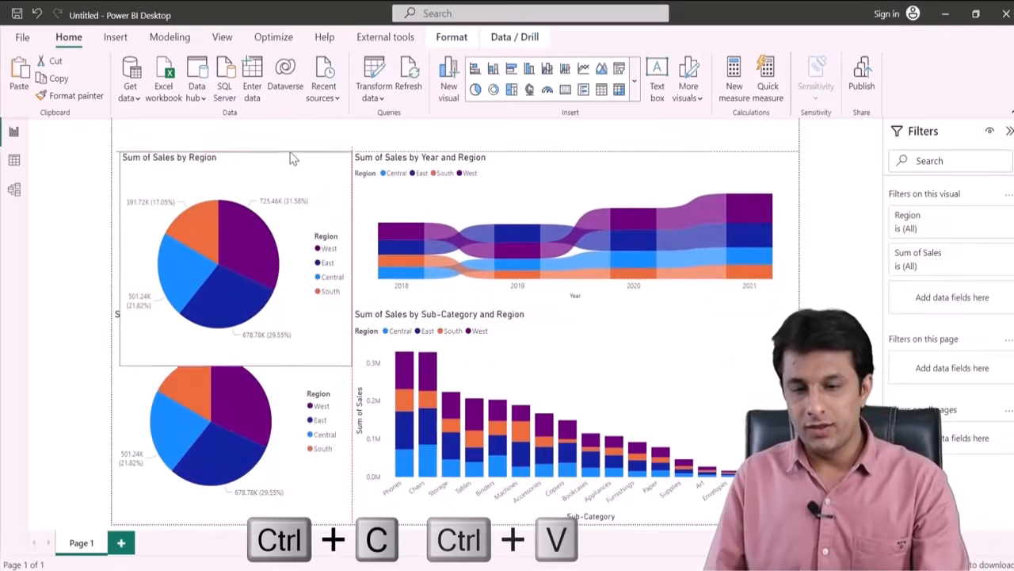
# Shorten the duplicated pie chart to fit above the original and convert it to a donut chart.
pyautogui.moveTo(347, 326); pyautogui.dragTo(347, 320)
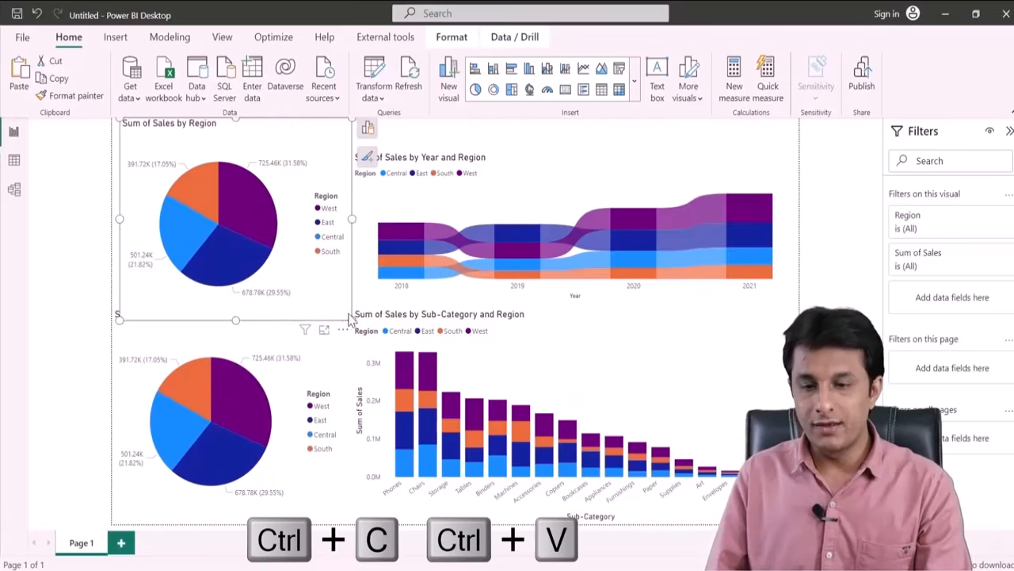
pyautogui.click(366, 128)
pyautogui.click(491, 179)
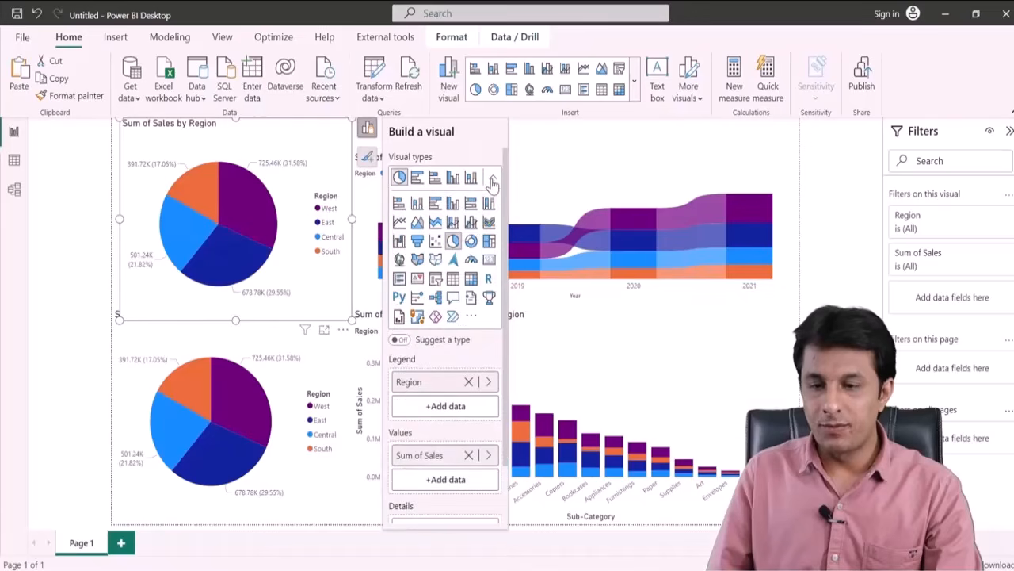
pyautogui.click(471, 241)
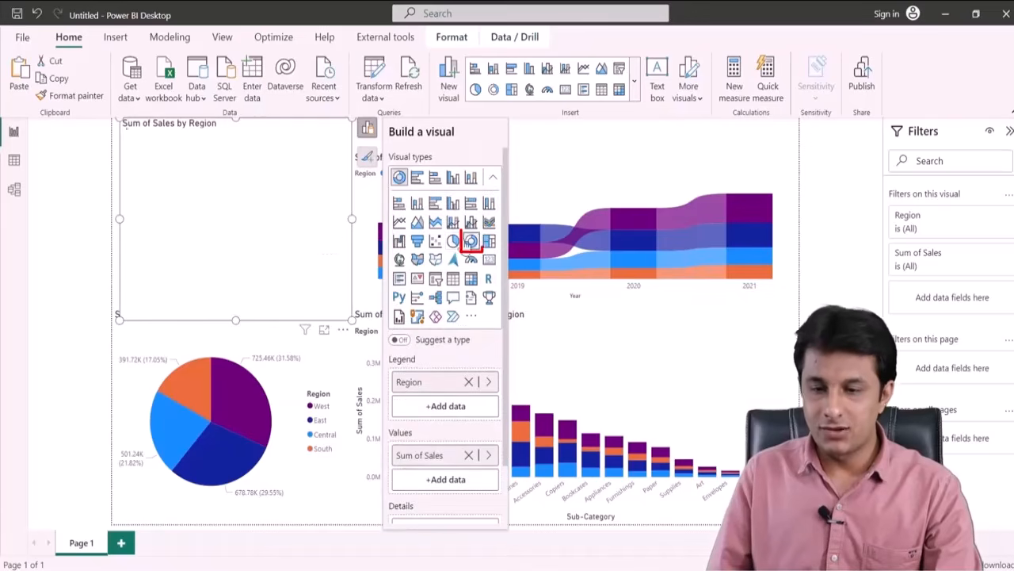
# Replace Region with Category in the donut chart's legend.
pyautogui.click(468, 382)
pyautogui.click(446, 382)
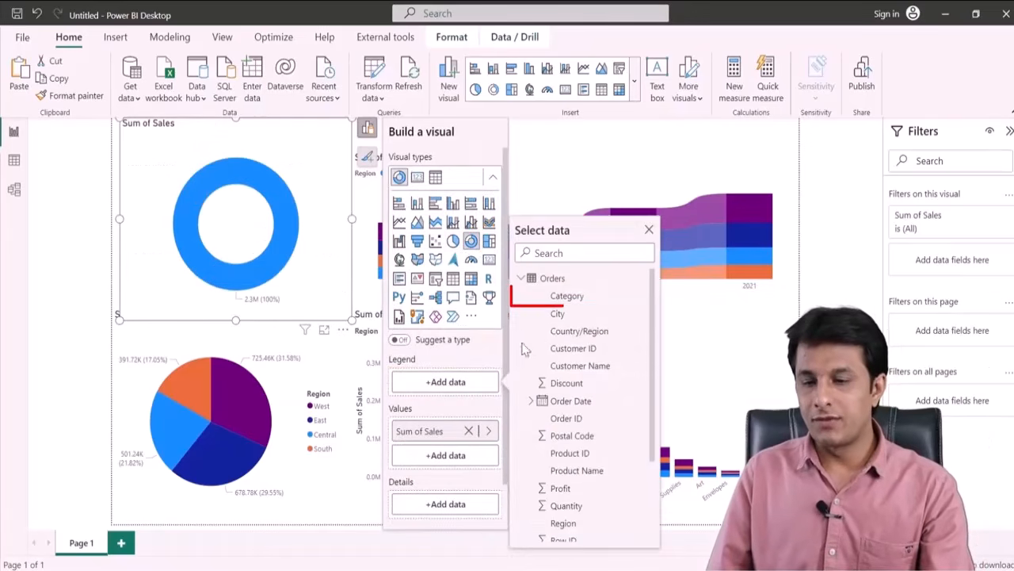
pyautogui.click(568, 297)
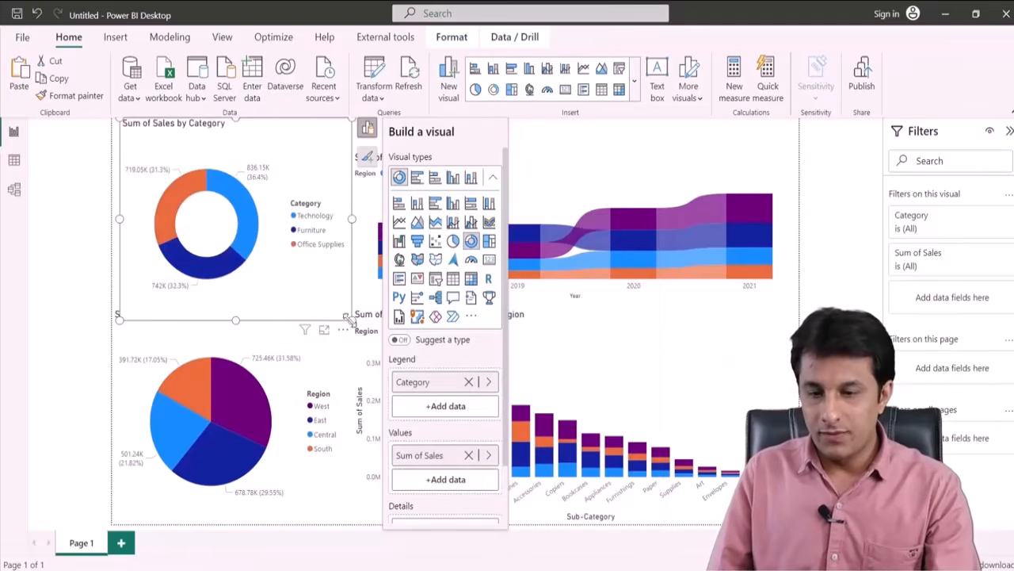
# Shrink the donut chart slightly and extend the ribbon chart's upper edge to the top of the page.
pyautogui.moveTo(348, 317); pyautogui.dragTo(333, 308)
pyautogui.click(471, 176)
pyautogui.moveTo(353, 152); pyautogui.dragTo(353, 123)
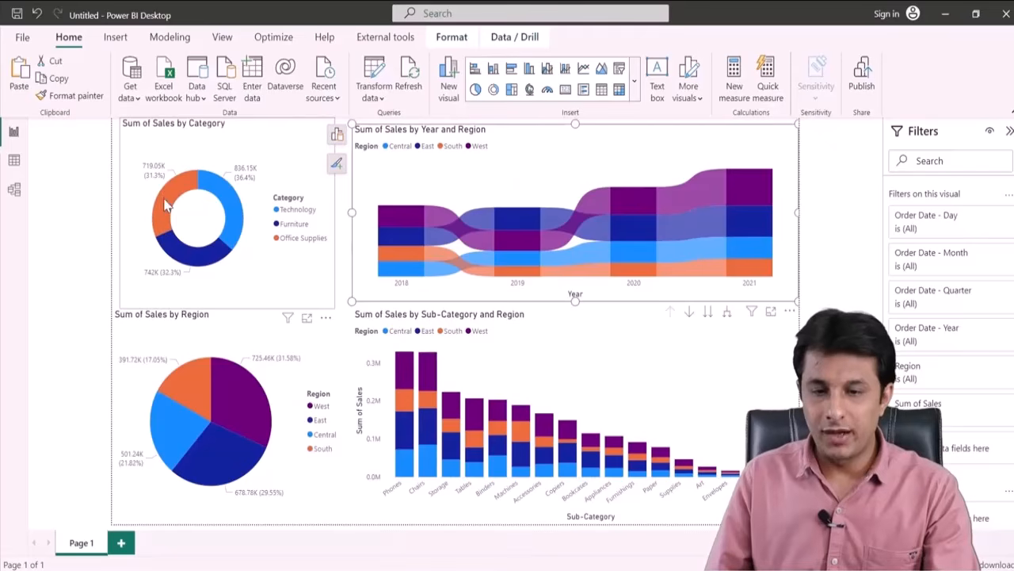
pyautogui.click(246, 281)
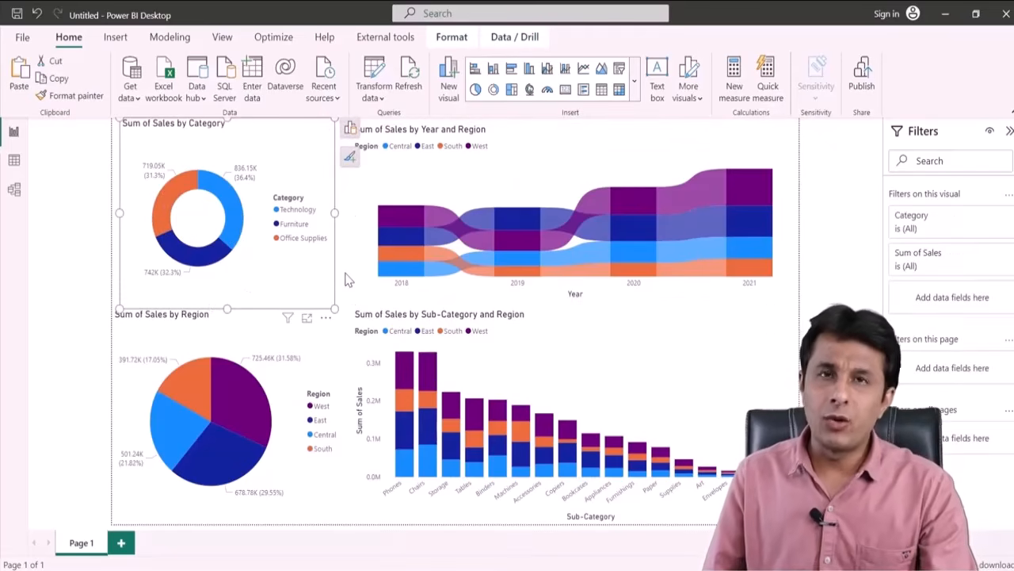
# Customize the current report theme by setting Color 1 to a bright red.
pyautogui.click(222, 37)
pyautogui.click(325, 86)
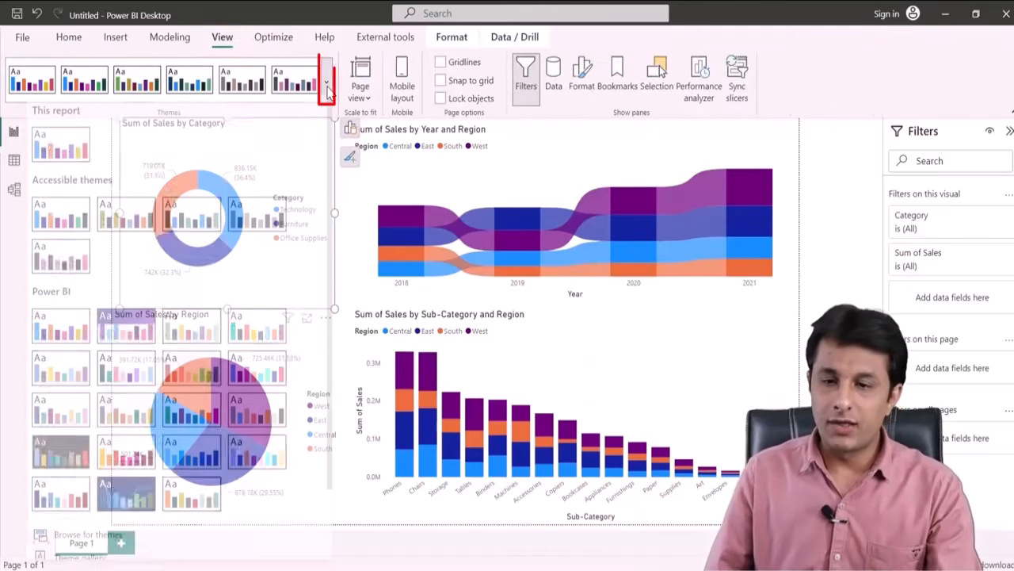
pyautogui.scroll(-3, 227, 441)
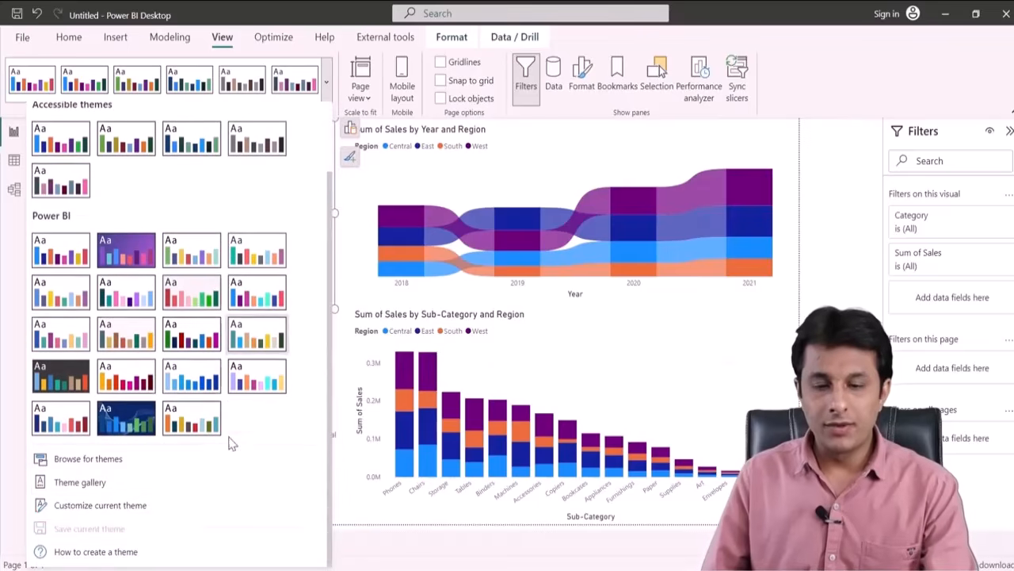
pyautogui.click(119, 511)
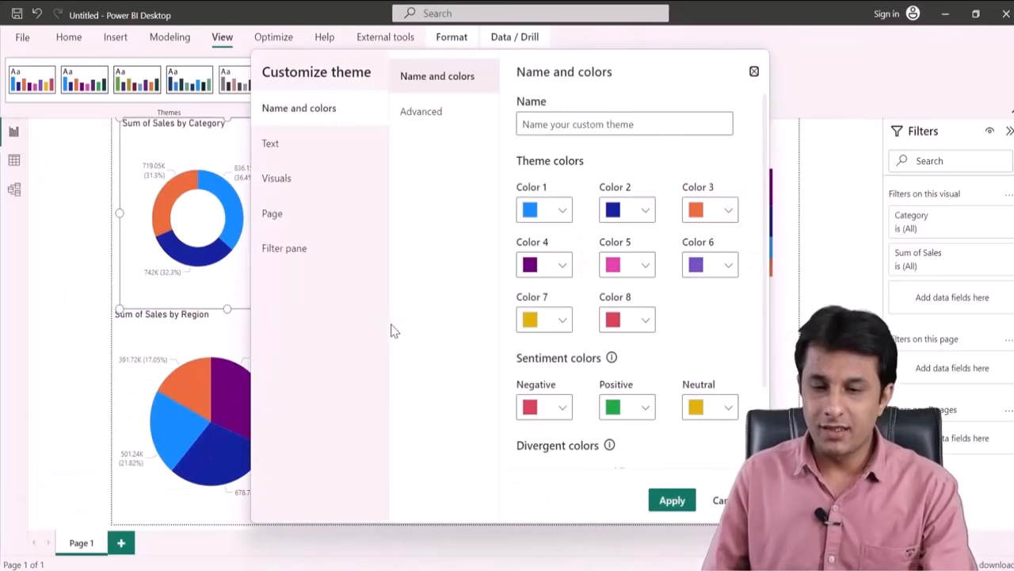
pyautogui.click(560, 212)
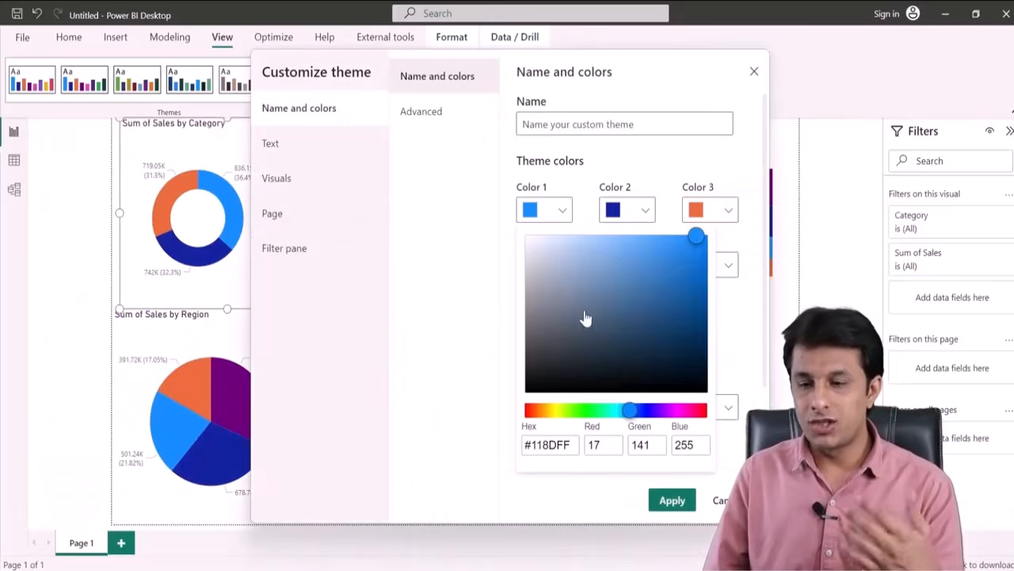
pyautogui.moveTo(693, 410); pyautogui.dragTo(699, 410)
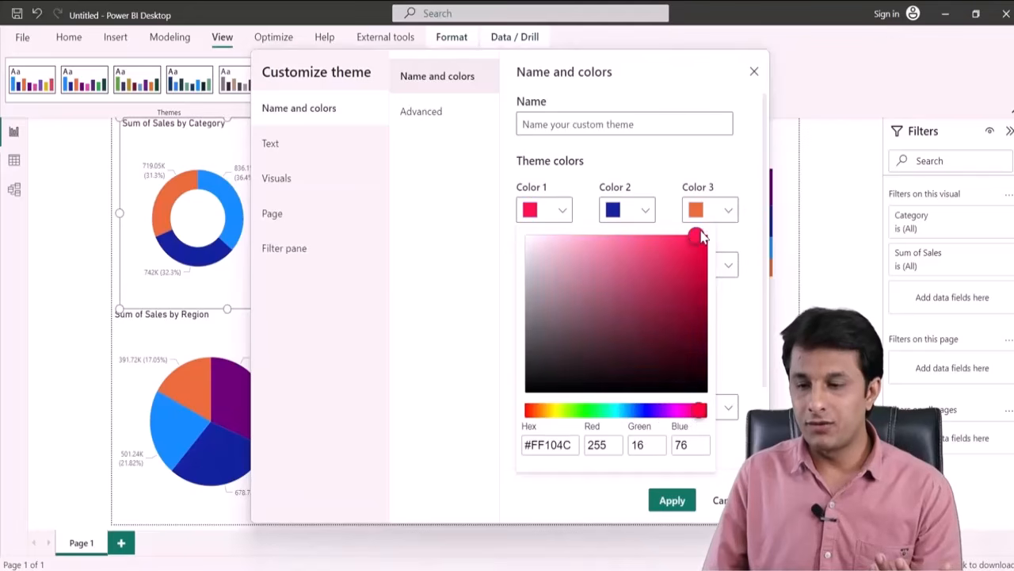
pyautogui.moveTo(698, 242); pyautogui.dragTo(708, 251)
pyautogui.click(650, 229)
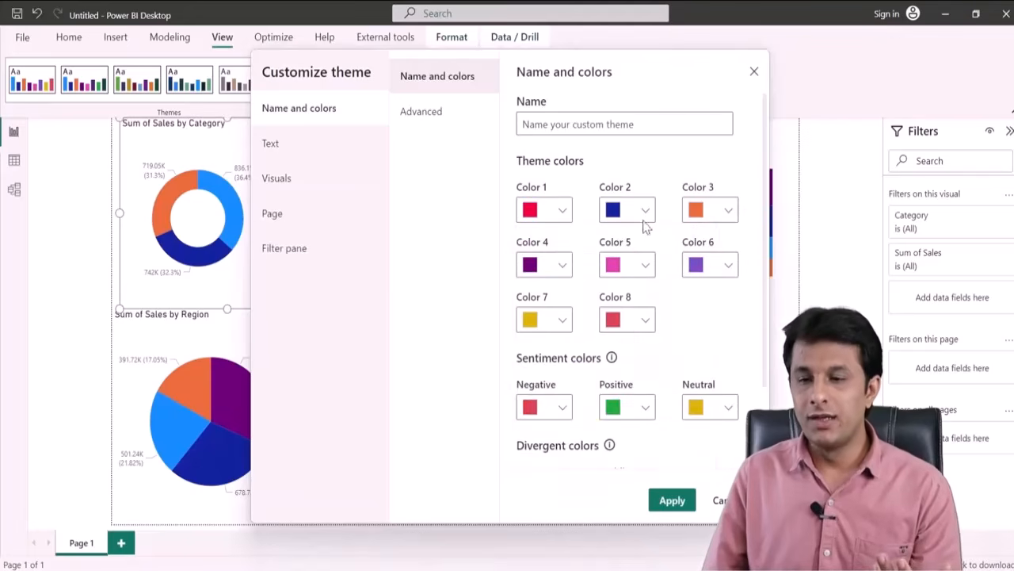
# Set theme Color 2 to black and apply the customized theme.
pyautogui.click(642, 214)
pyautogui.moveTo(591, 337); pyautogui.dragTo(555, 399)
pyautogui.click(693, 325)
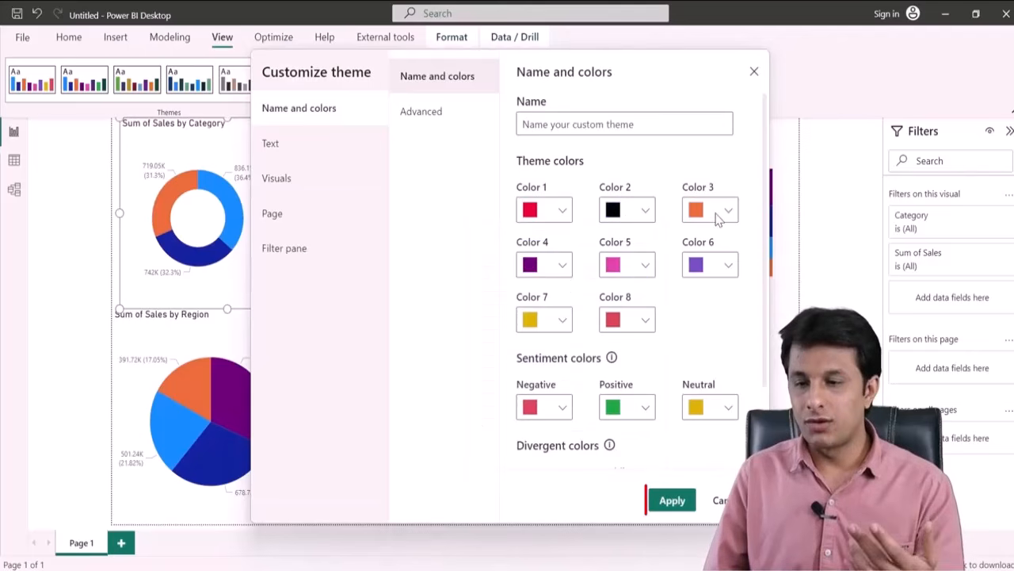
pyautogui.click(671, 500)
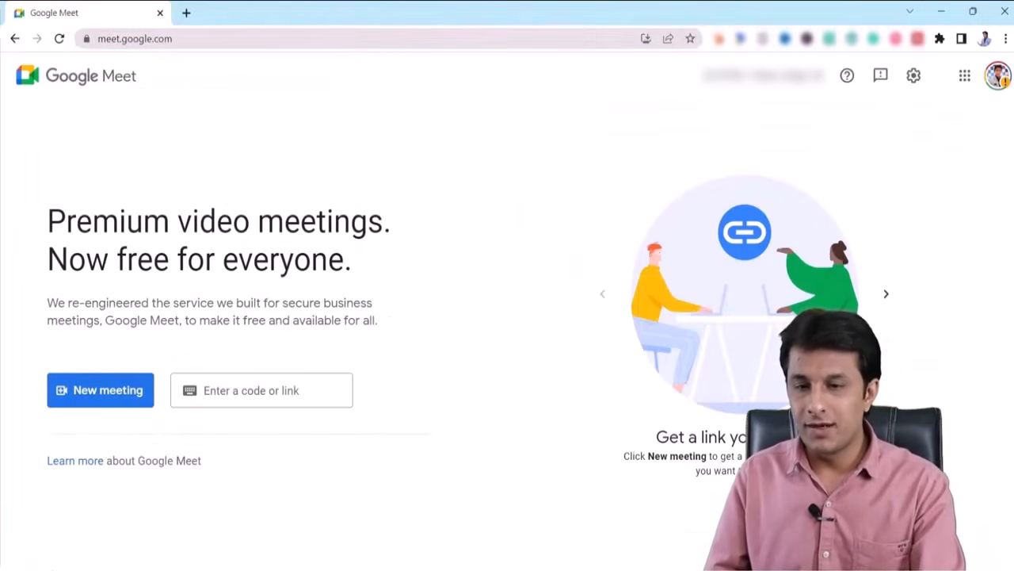
# Switch to Chrome, search for "chat gpt" and open ChatGPT through OpenAI's Introducing ChatGPT page.
pyautogui.click(294, 33)
pyautogui.write('chat gpt')
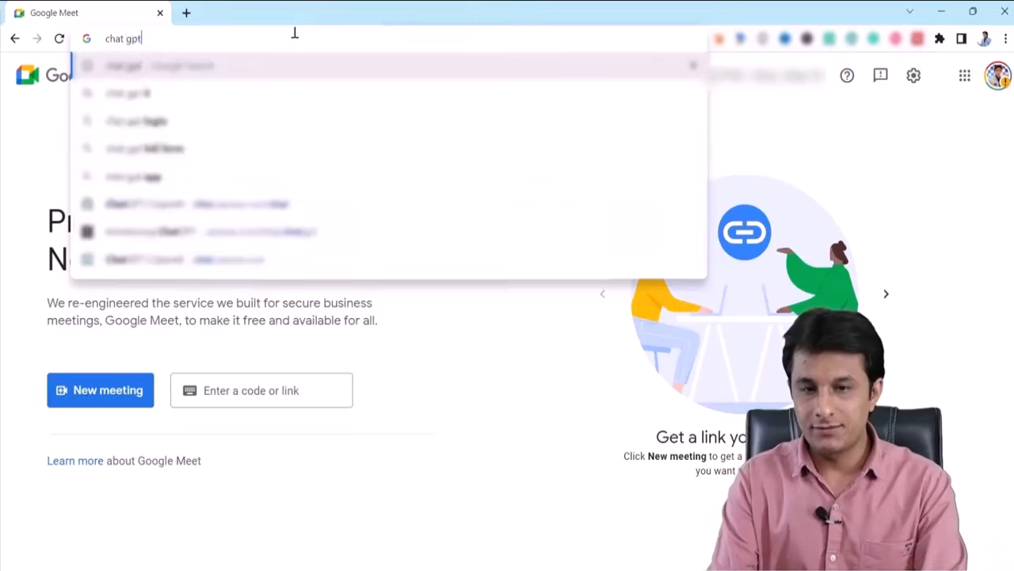
pyautogui.press('Return')
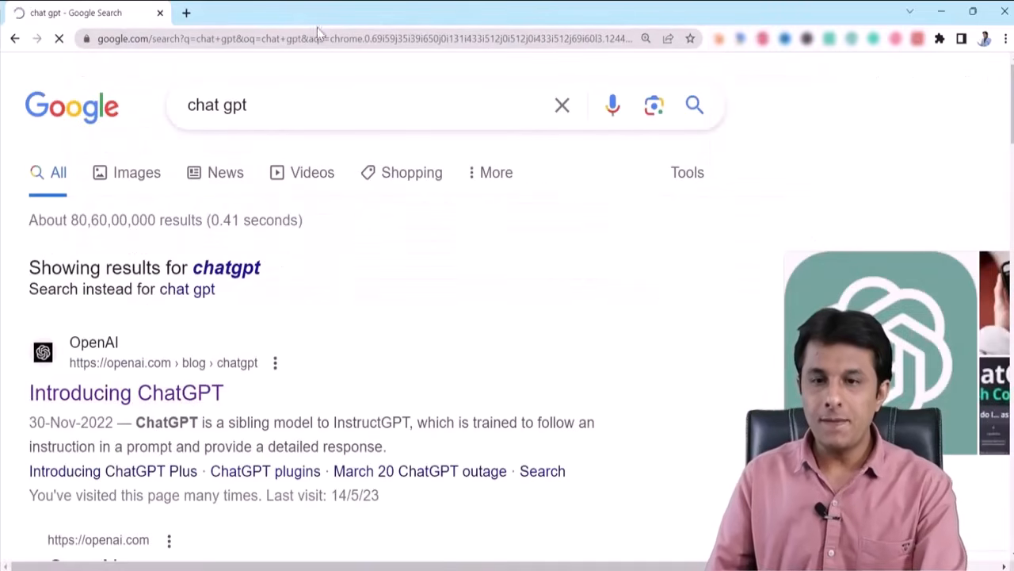
pyautogui.click(143, 394)
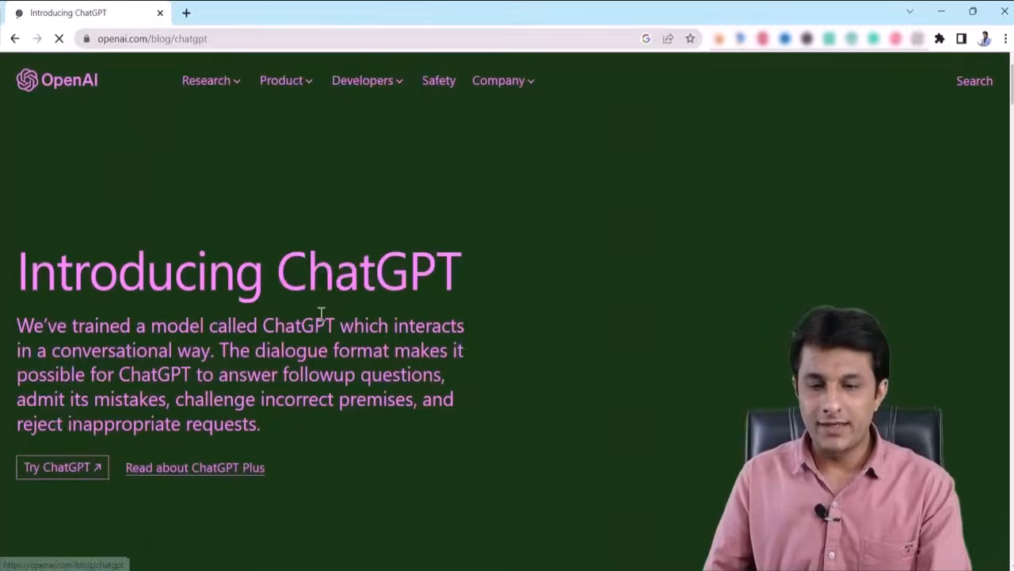
pyautogui.hotkey('ctrl', '-')
pyautogui.click(68, 403)
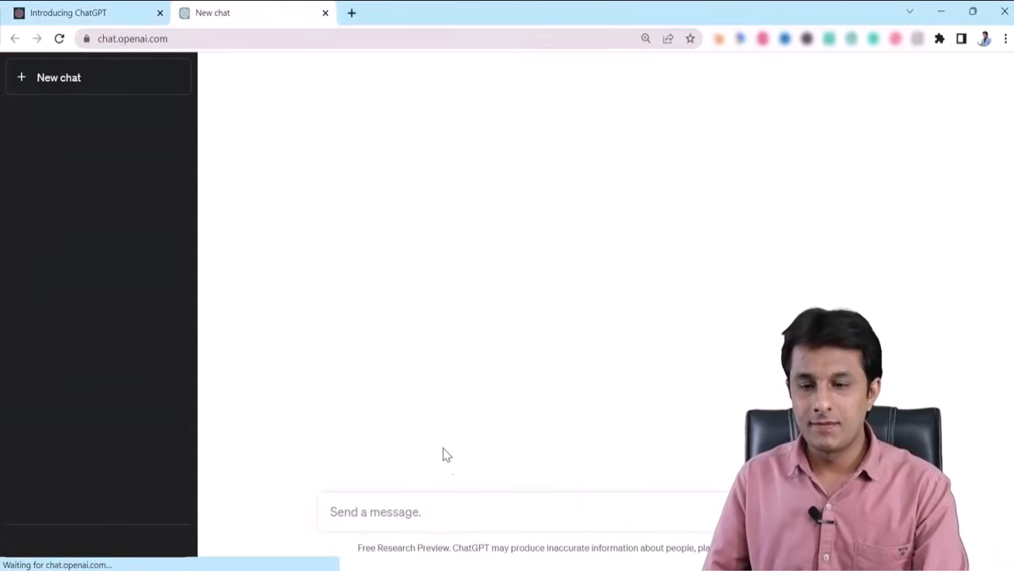
# Zoom ChatGPT out to 90%, decline connecting the AIPRM account and choose the GPT-4 model.
pyautogui.hotkey('ctrl', '-')
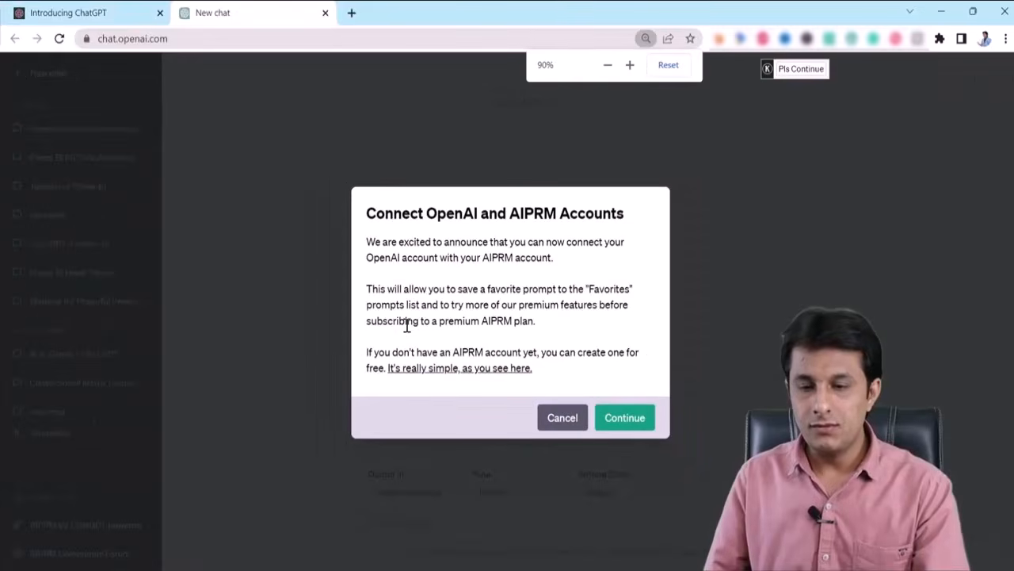
pyautogui.click(545, 416)
pyautogui.click(619, 113)
pyautogui.click(581, 176)
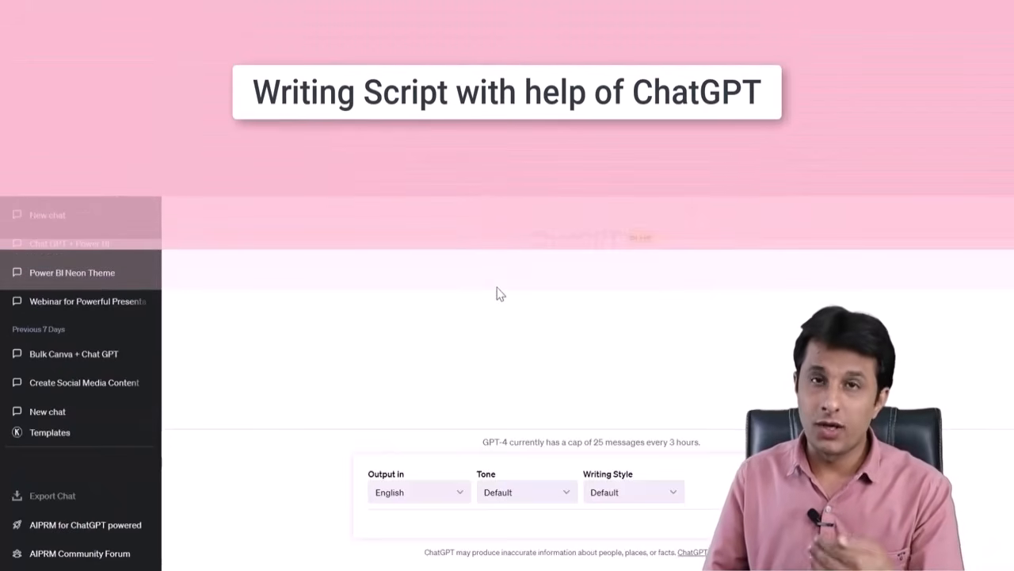
# Open a blank Notepad document and maximize its window.
pyautogui.press('super+r')
pyautogui.press('Return')
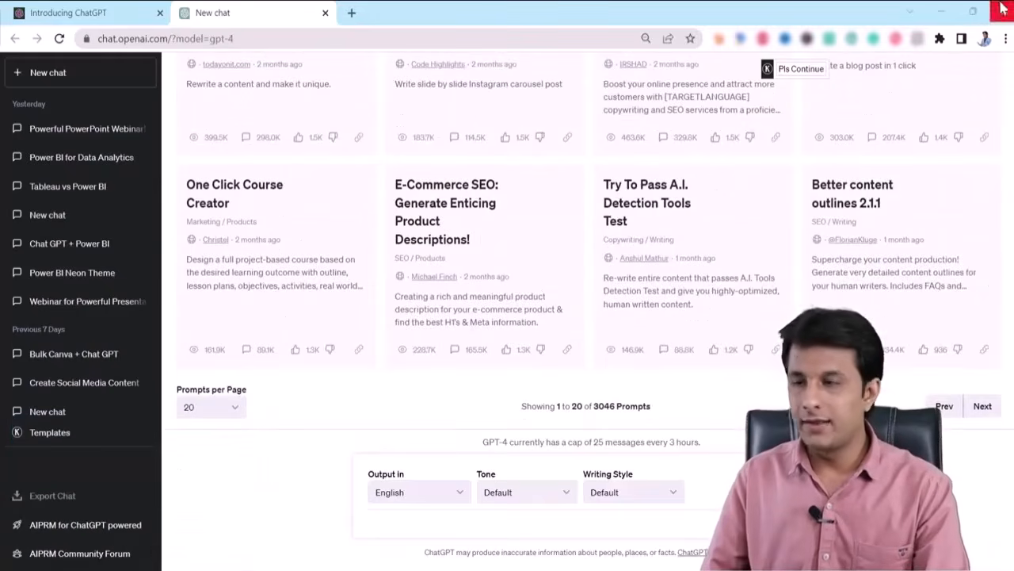
pyautogui.moveTo(1013, 381); pyautogui.dragTo(469, 97)
pyautogui.press('super+Down')
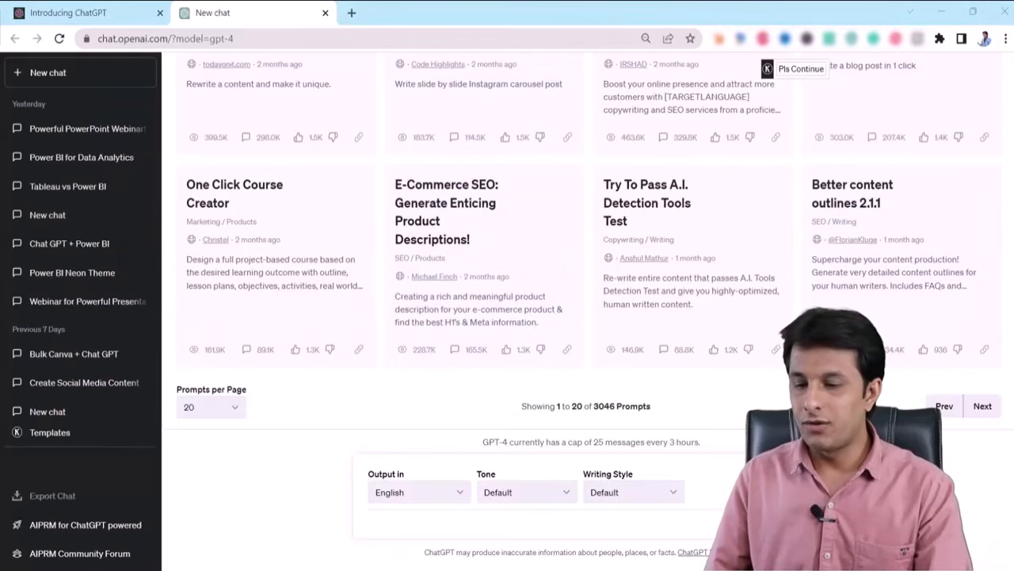
pyautogui.moveTo(1013, 379); pyautogui.dragTo(333, 50)
pyautogui.doubleClick(333, 50)
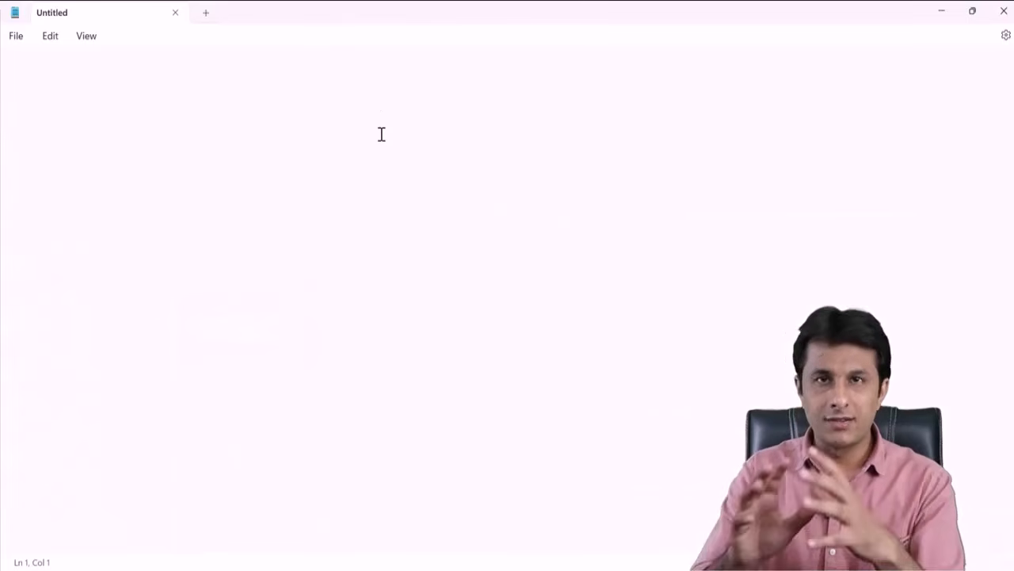
# Write the prompt's opening line "Create a theme for Power BI with following things." followed by a blank line.
pyautogui.write('Create a theme for ')
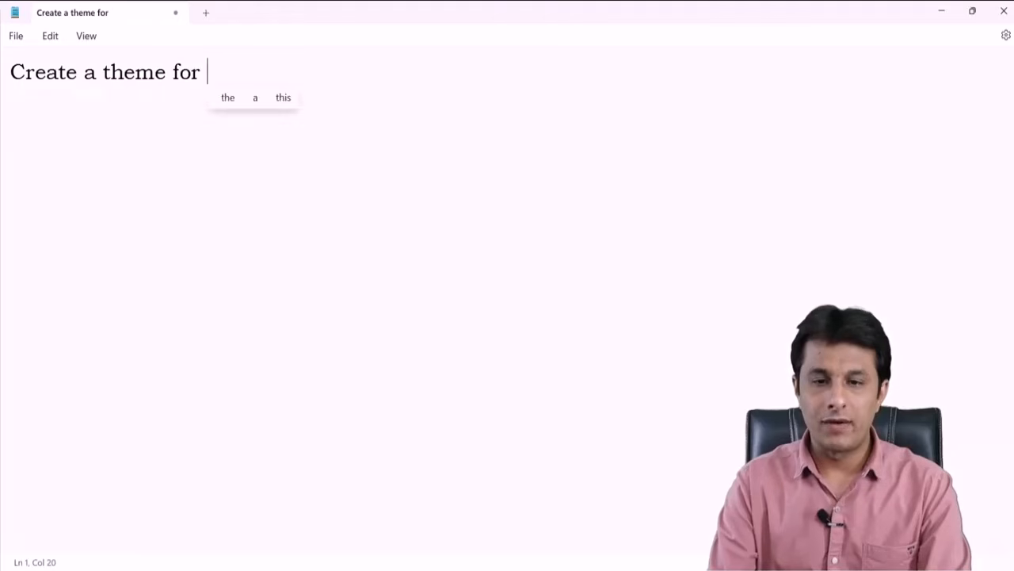
pyautogui.write('Power BI ')
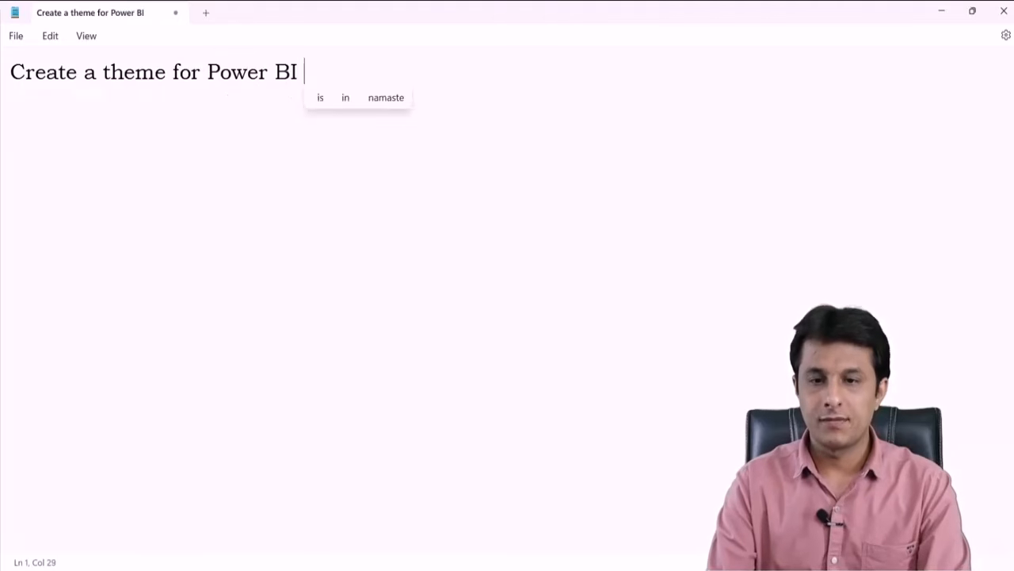
pyautogui.write('with following things.')
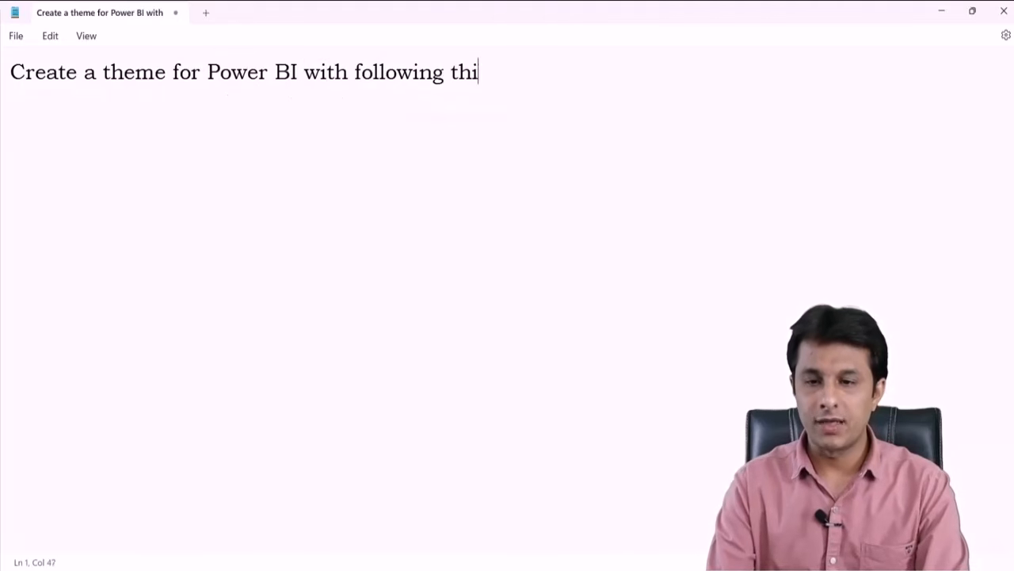
pyautogui.press('Return')
pyautogui.press('Return')
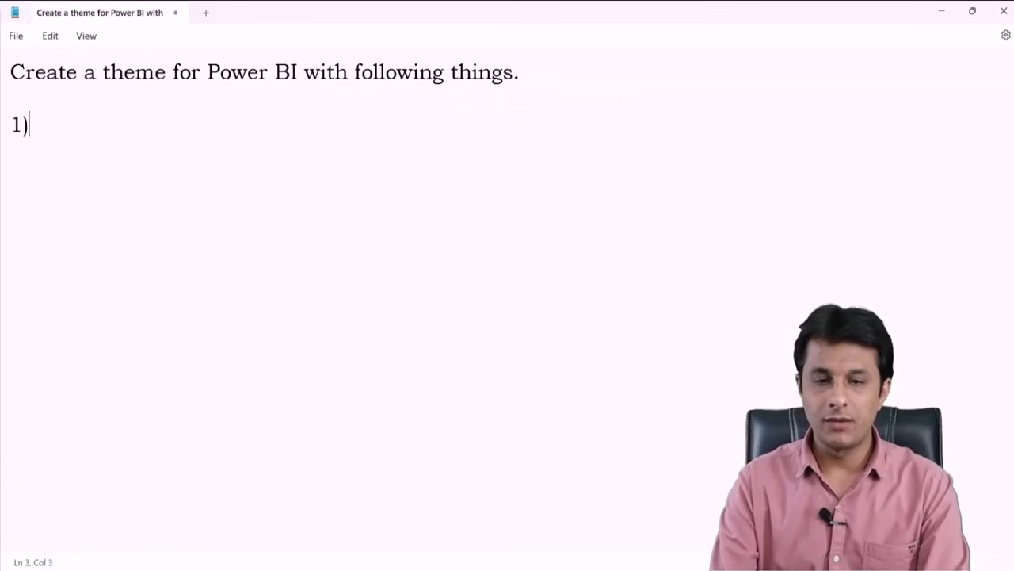
# Add the first requirement "1) Neon colors for charts with red and blue color mandatory.".
pyautogui.write('1) ')
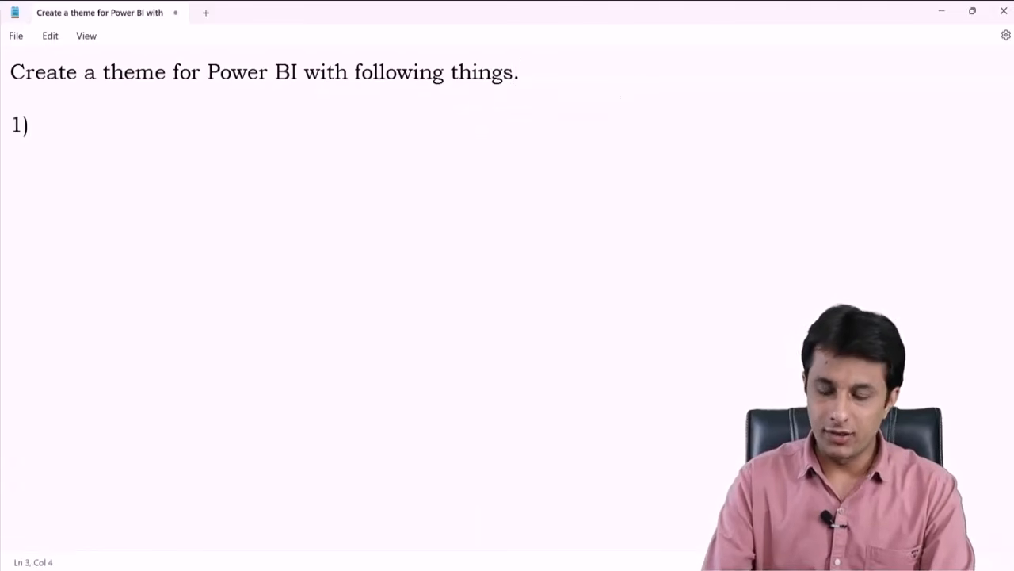
pyautogui.write('Neon ch')
pyautogui.press('BackSpace')
pyautogui.write('olors for chats')
pyautogui.press('BackSpace')
pyautogui.press('BackSpace')
pyautogui.write('rts with red')
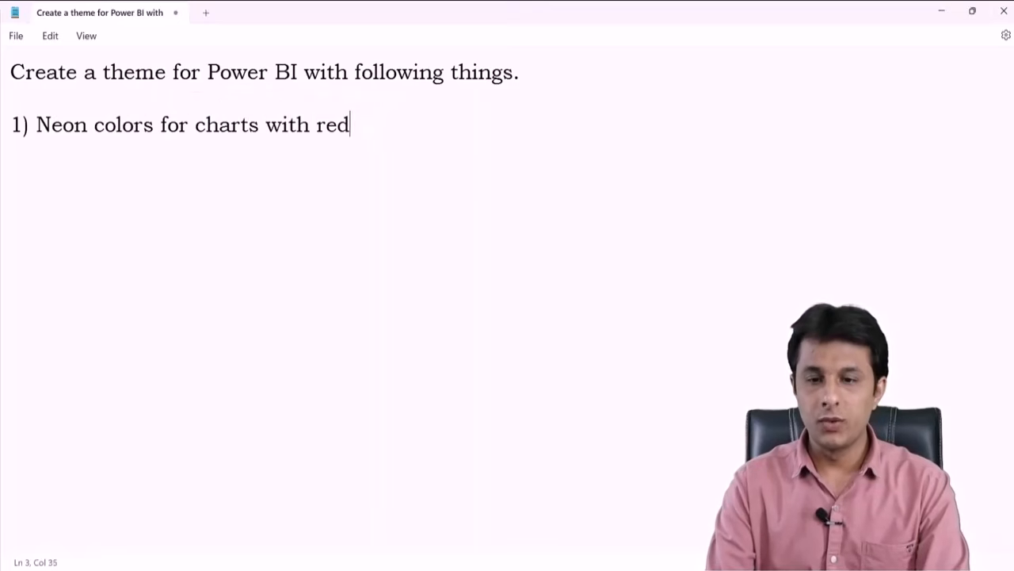
pyautogui.write(' and blue color')
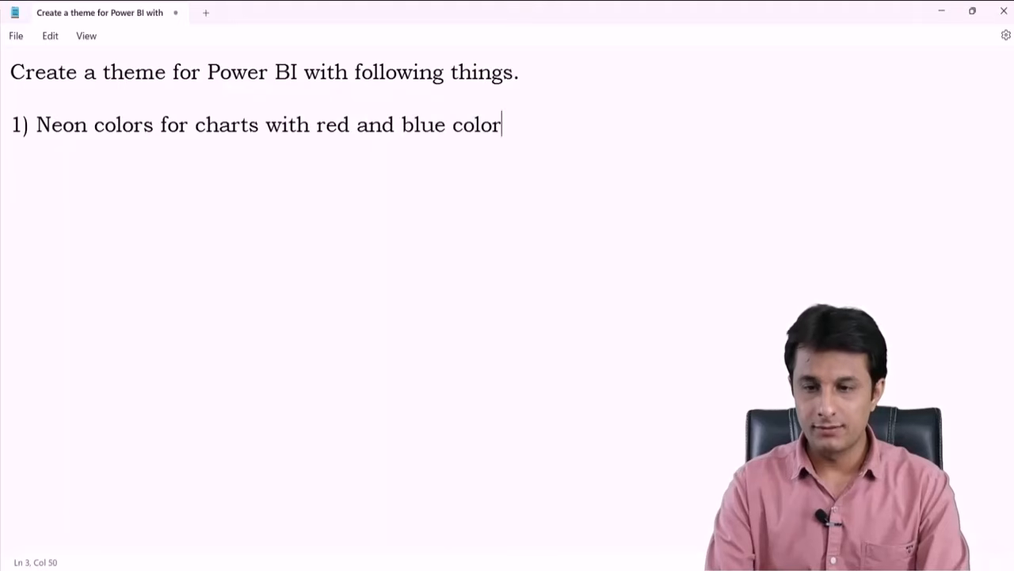
pyautogui.write(' mandatory.')
# Add the second requirement "2)X and Y axis size should be 15" on a new line and begin item 3.
pyautogui.press('Return')
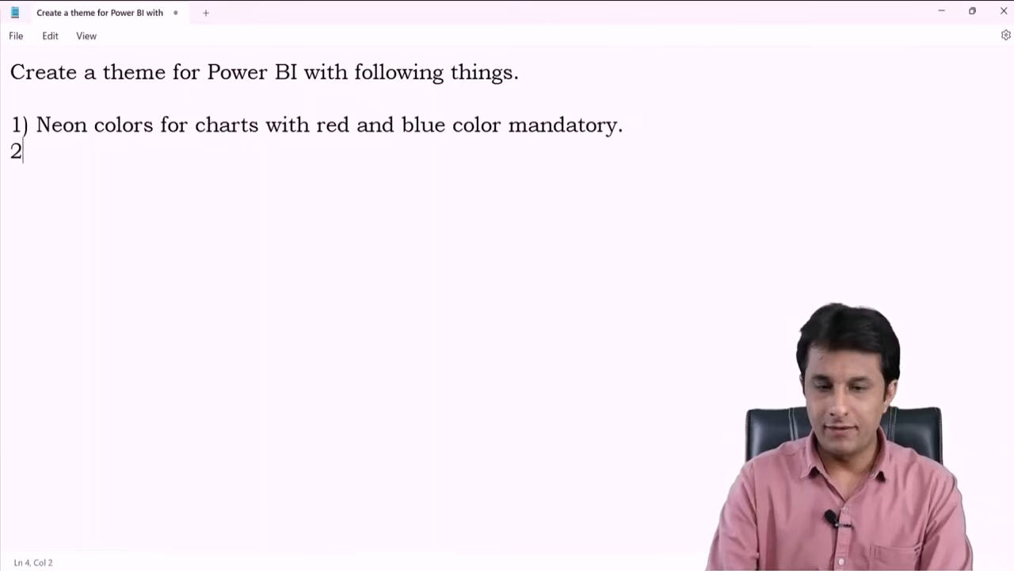
pyautogui.write('2)X a')
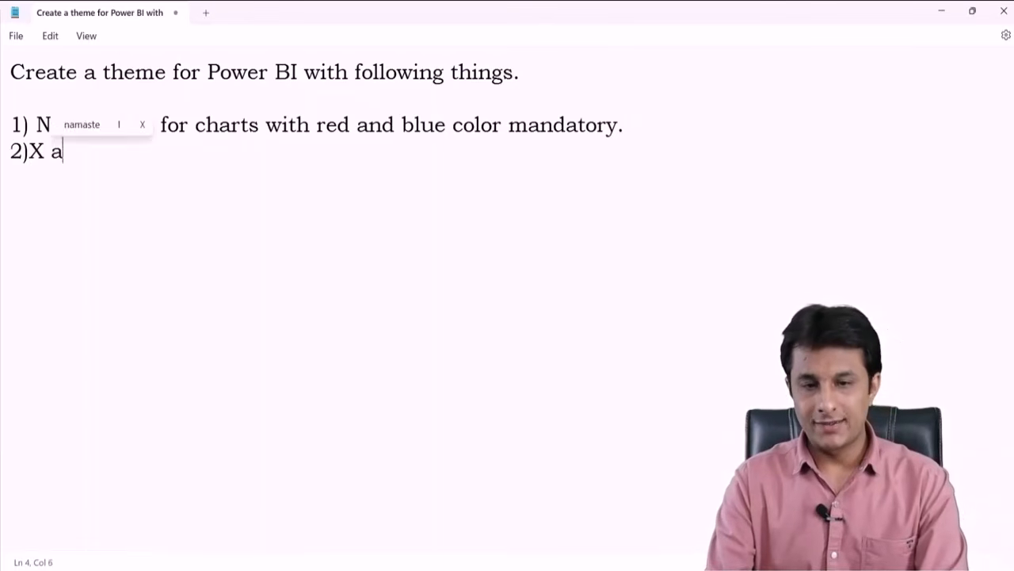
pyautogui.write('nd Y axis s')
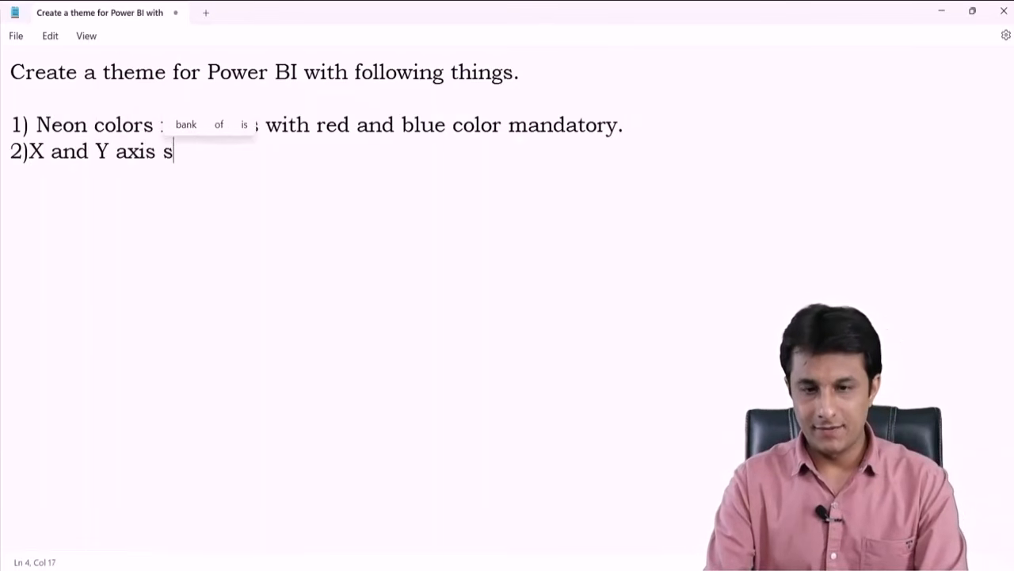
pyautogui.write('ize should be')
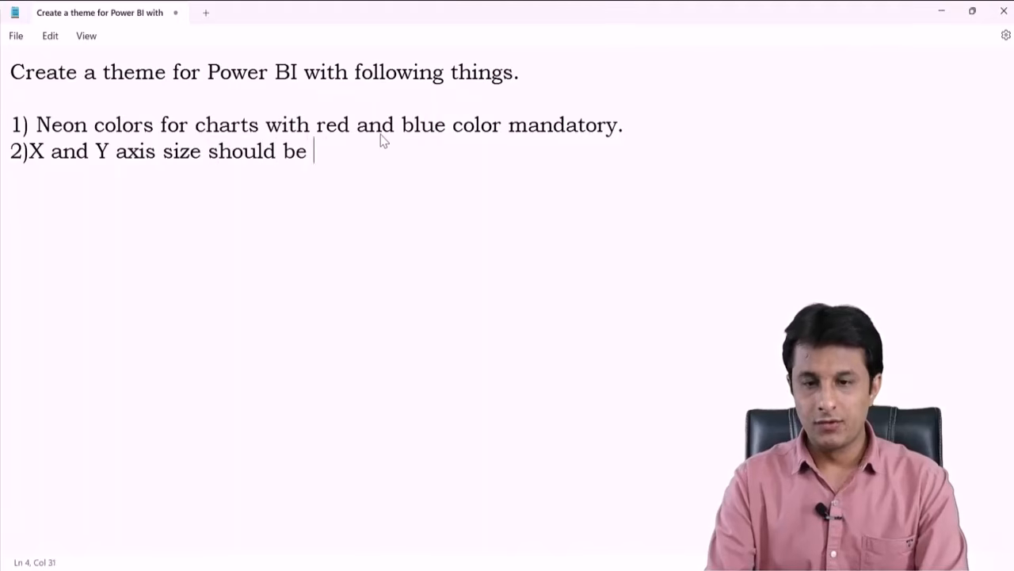
pyautogui.write(' 15 3) ')
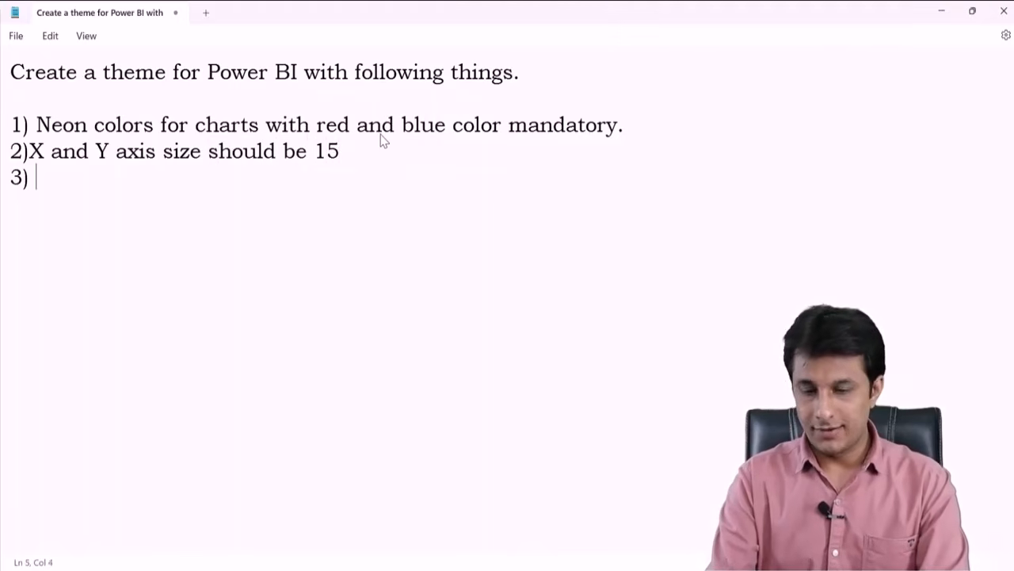
# Complete the third requirement as "3) Data Labels size should be 15" and begin item 4.
pyautogui.write('Data Label s')
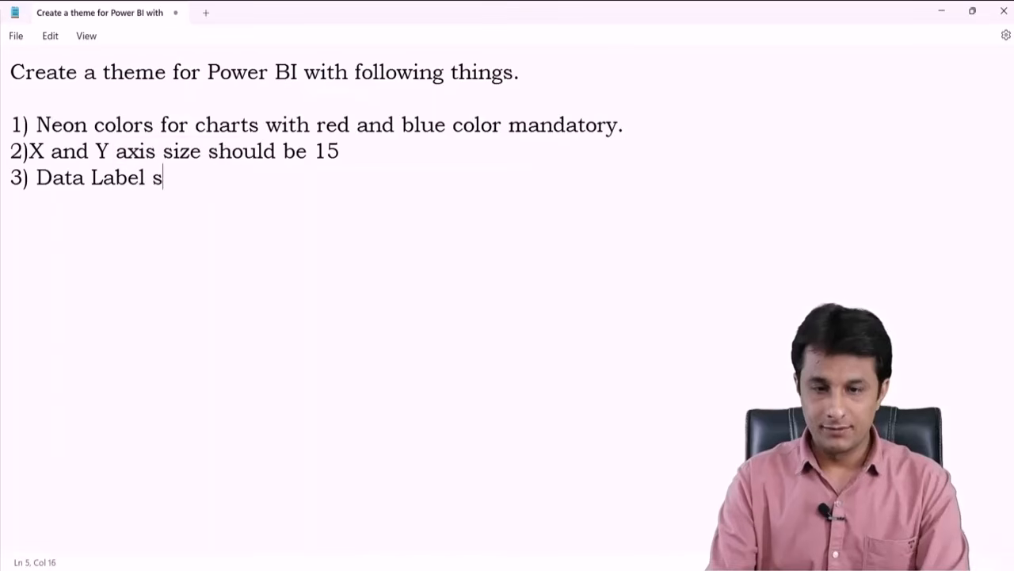
pyautogui.press('BackSpace')
pyautogui.press('BackSpace')
pyautogui.write('s size should be 15')
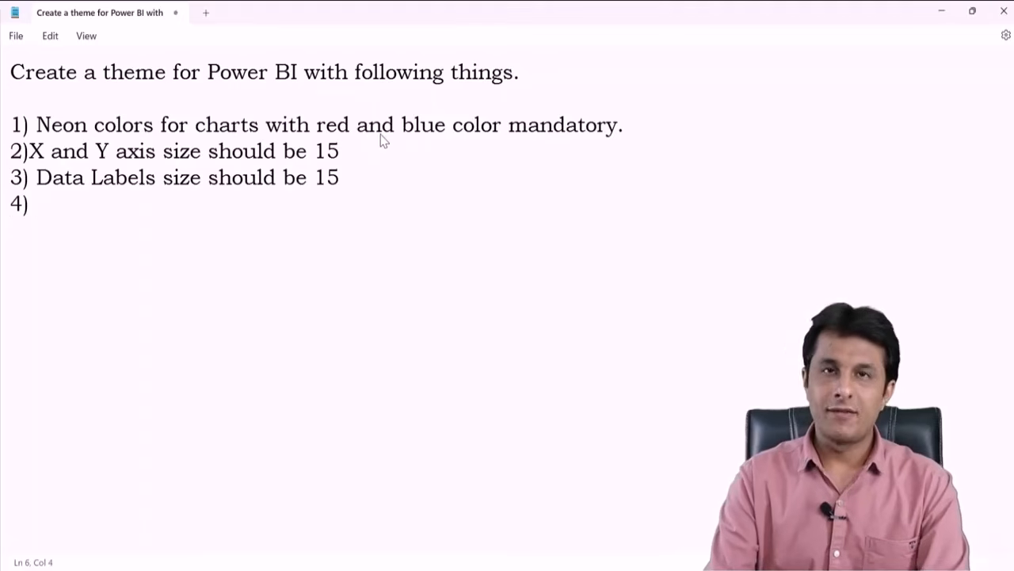
# Complete the fourth requirement as "4) Border and Shadow to the charts.".
pyautogui.write('it')
pyautogui.press('BackSpace')
pyautogui.press('BackSpace')
pyautogui.press('BackSpace')
pyautogui.write('Bo')
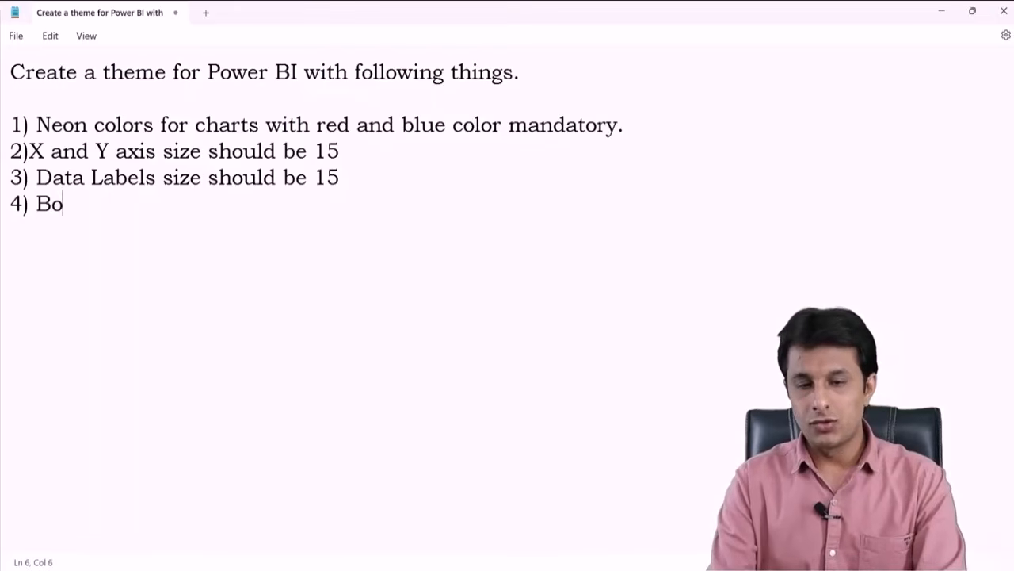
pyautogui.write('rder and Shadow to th')
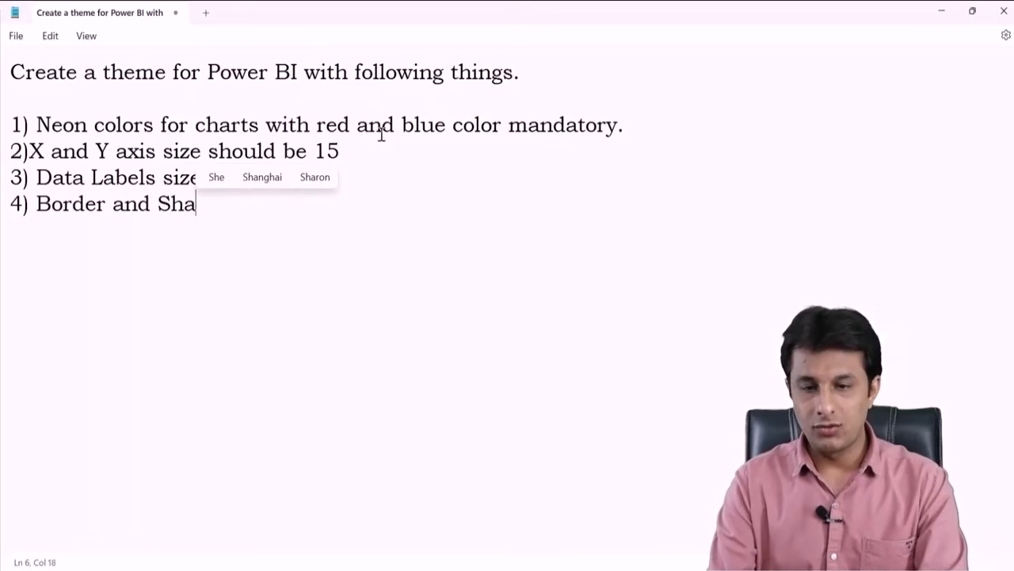
pyautogui.write('e charts.')
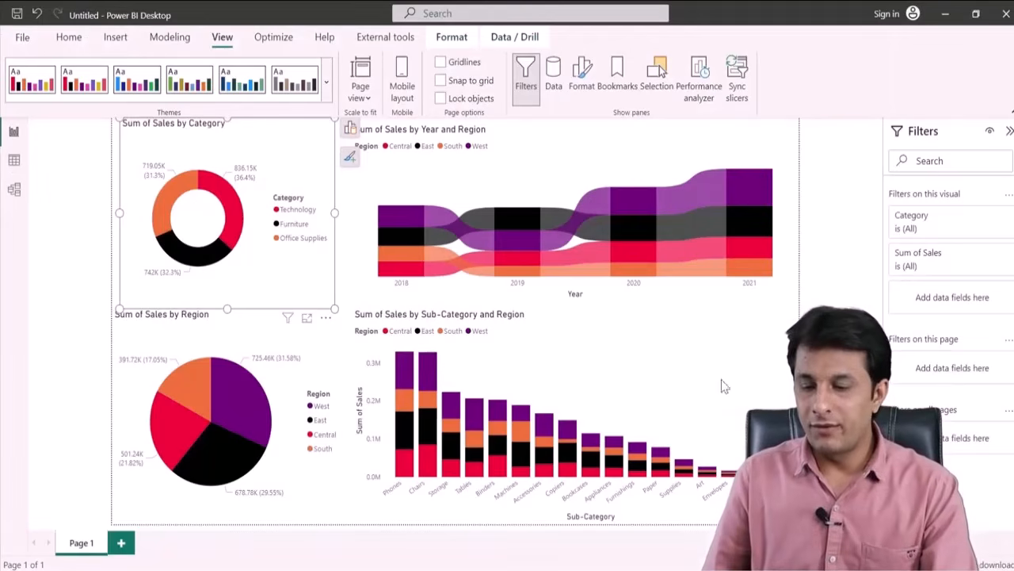
# Switch to the Power BI report and examine the data labels on the category donut and region pie charts.
pyautogui.moveTo(220, 154); pyautogui.dragTo(263, 184)
pyautogui.moveTo(264, 169); pyautogui.dragTo(279, 150)
pyautogui.moveTo(252, 358); pyautogui.dragTo(313, 367)
pyautogui.press('Escape')
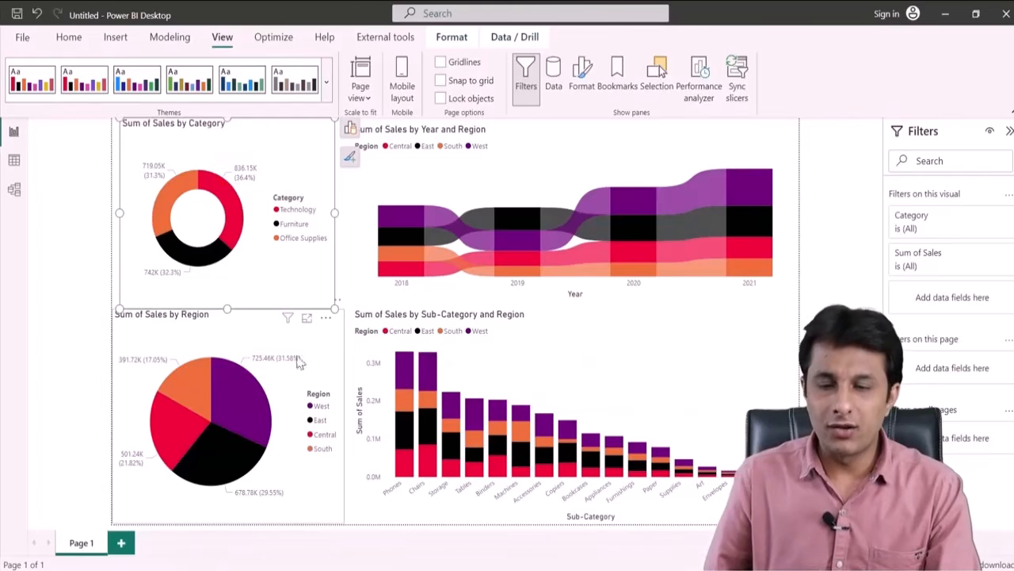
pyautogui.click(287, 227)
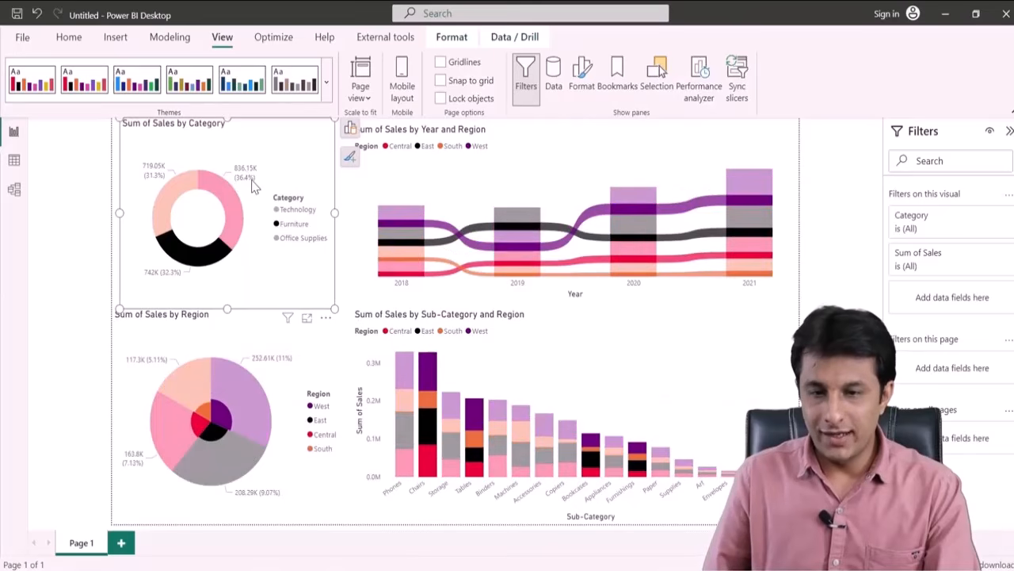
# Review the category donut chart's detail label value formatting and the gallery of available report themes.
pyautogui.doubleClick(306, 166)
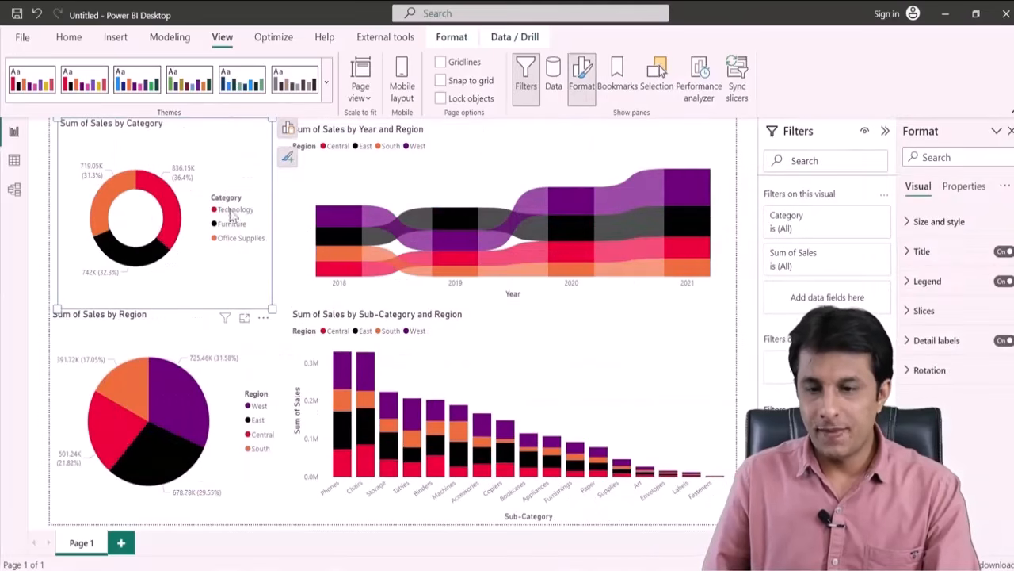
pyautogui.click(908, 222)
pyautogui.click(908, 340)
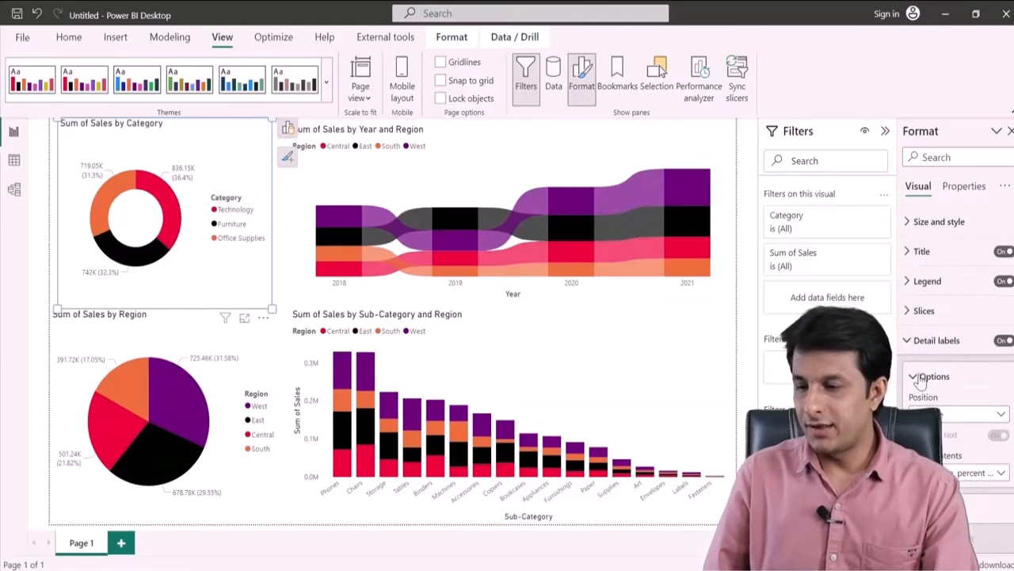
pyautogui.scroll(-4, 955, 341)
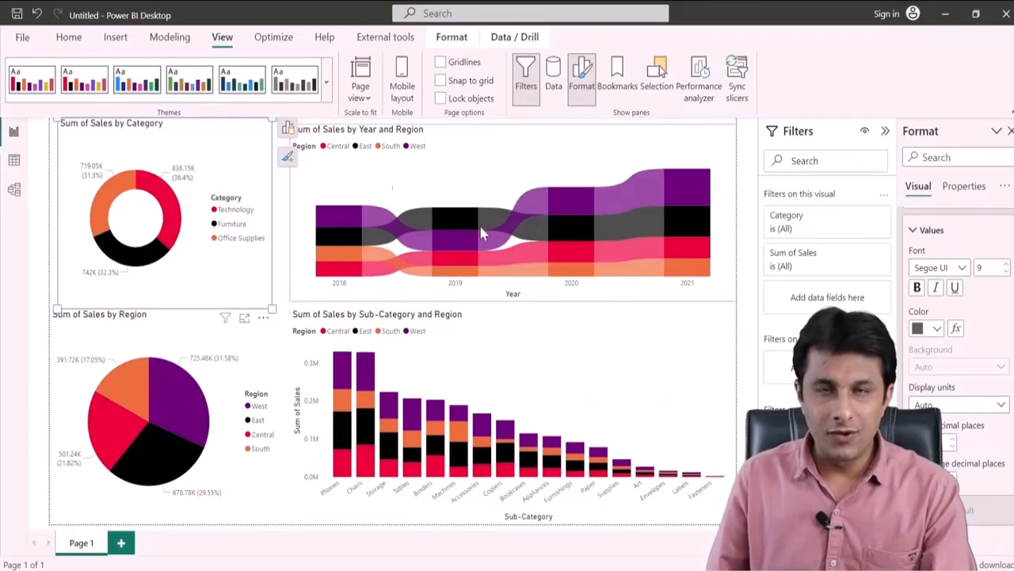
pyautogui.click(326, 82)
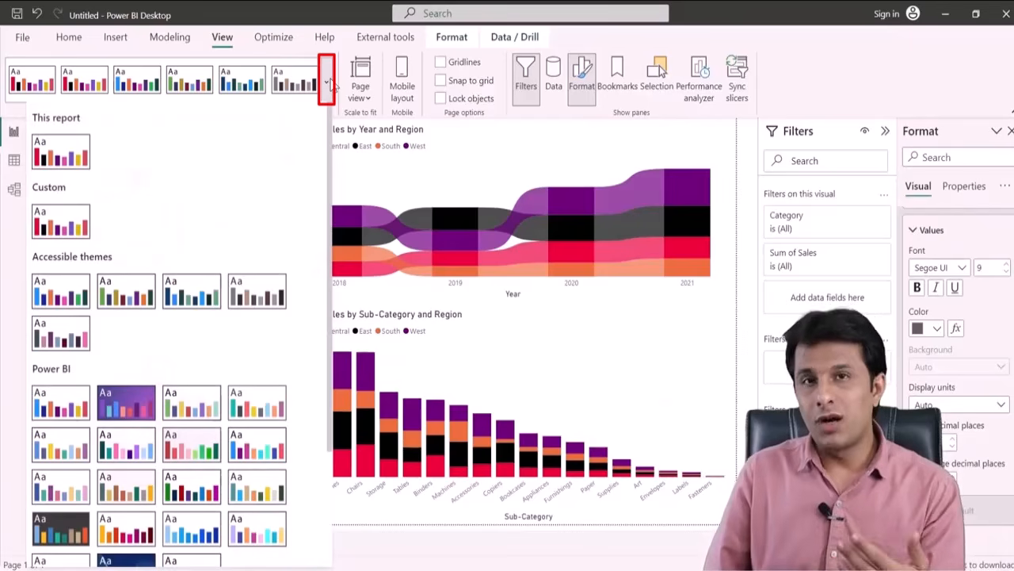
pyautogui.scroll(-3, 225, 362)
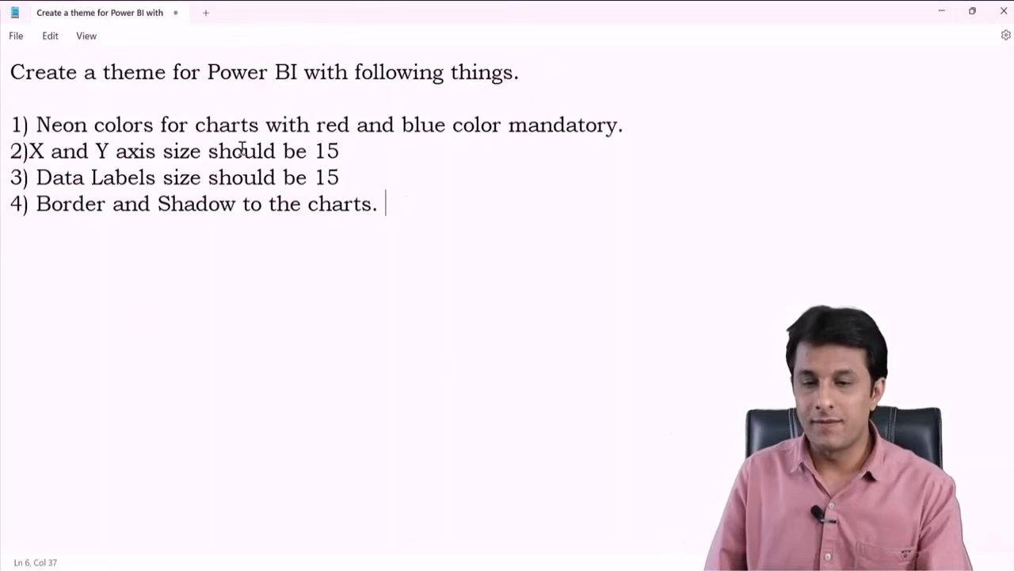
# Copy the entire prompt from Notepad into the ChatGPT message box and send it.
pyautogui.hotkey('ctrl', 'a')
pyautogui.hotkey('ctrl', 'c')
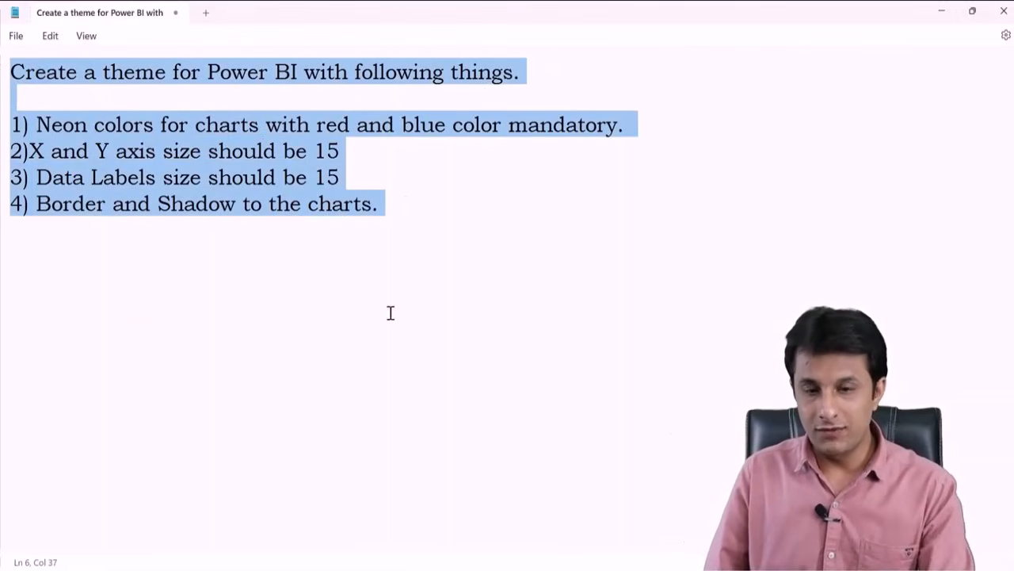
pyautogui.hotkey('alt', 'Tab')
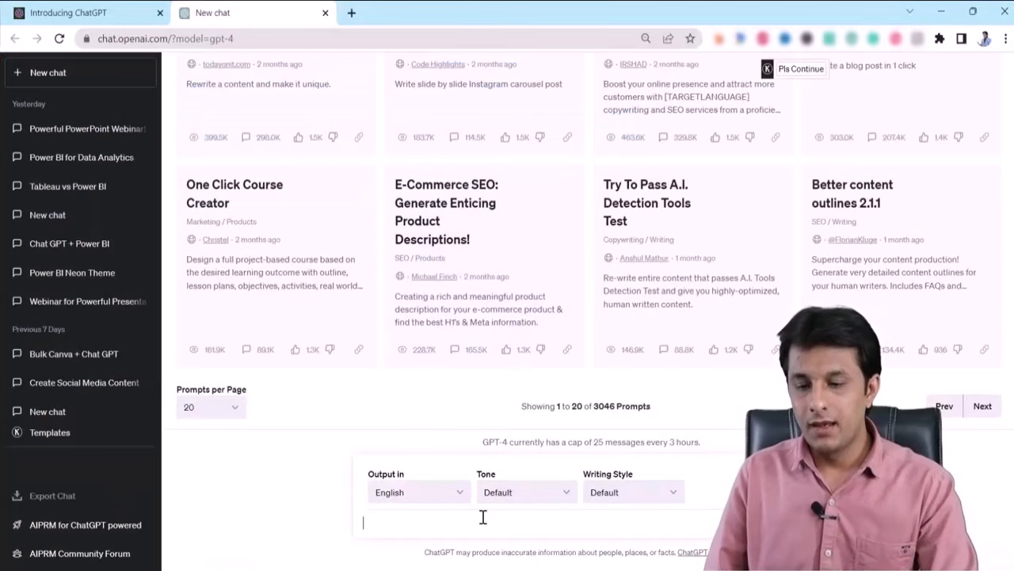
pyautogui.hotkey('ctrl', 'v')
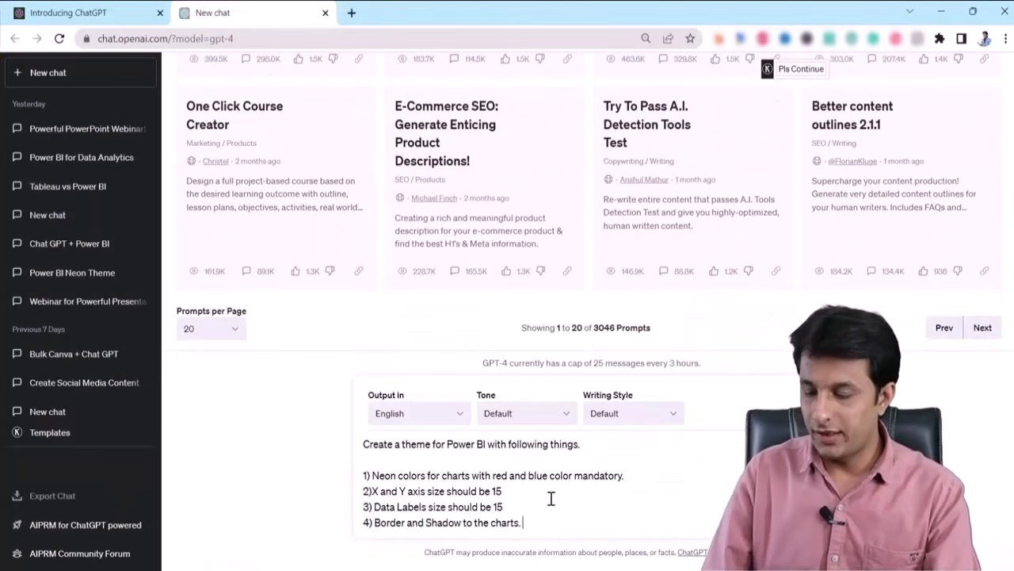
pyautogui.press('Return')
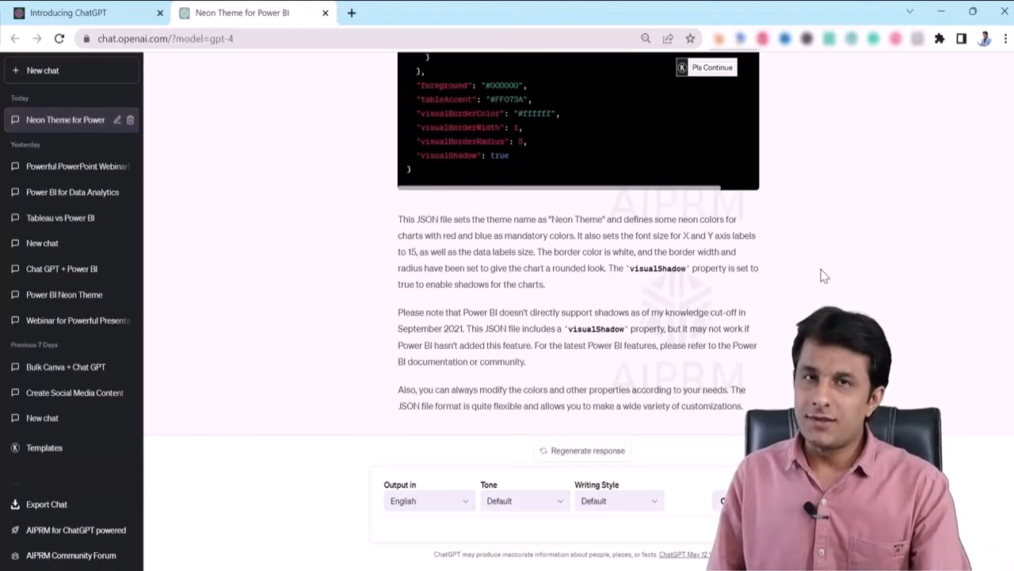
# Review the generated theme JSON and ChatGPT's explanatory note about shadow support in Power BI.
pyautogui.scroll(15, 804, 238)
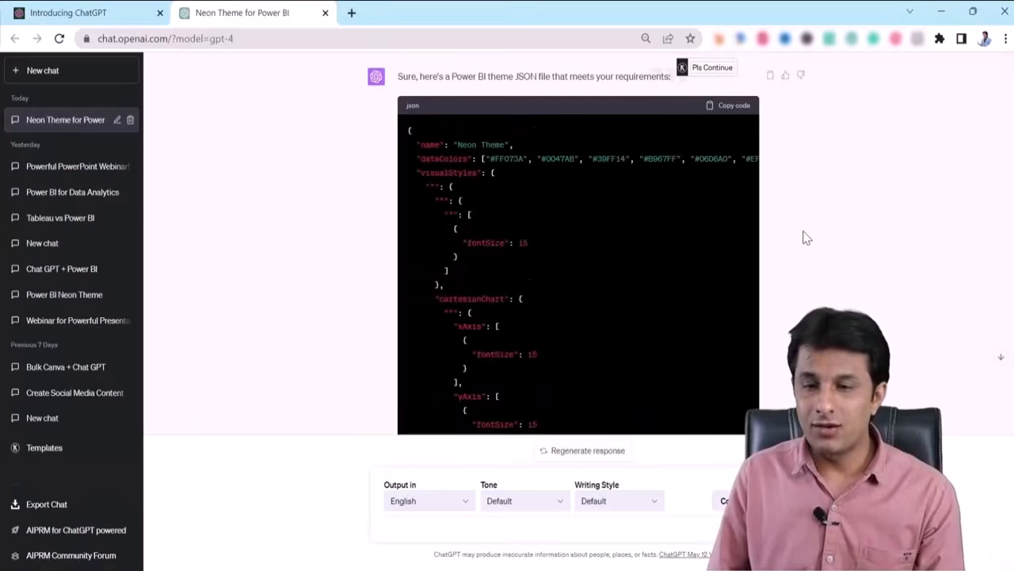
pyautogui.scroll(-2, 804, 238)
pyautogui.scroll(-10, 804, 238)
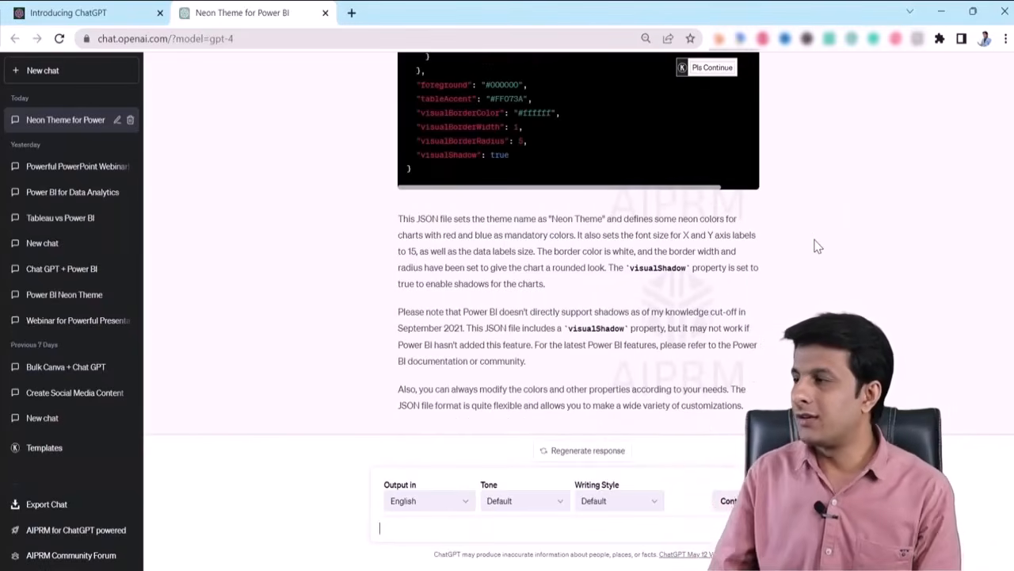
pyautogui.moveTo(392, 293); pyautogui.dragTo(469, 339)
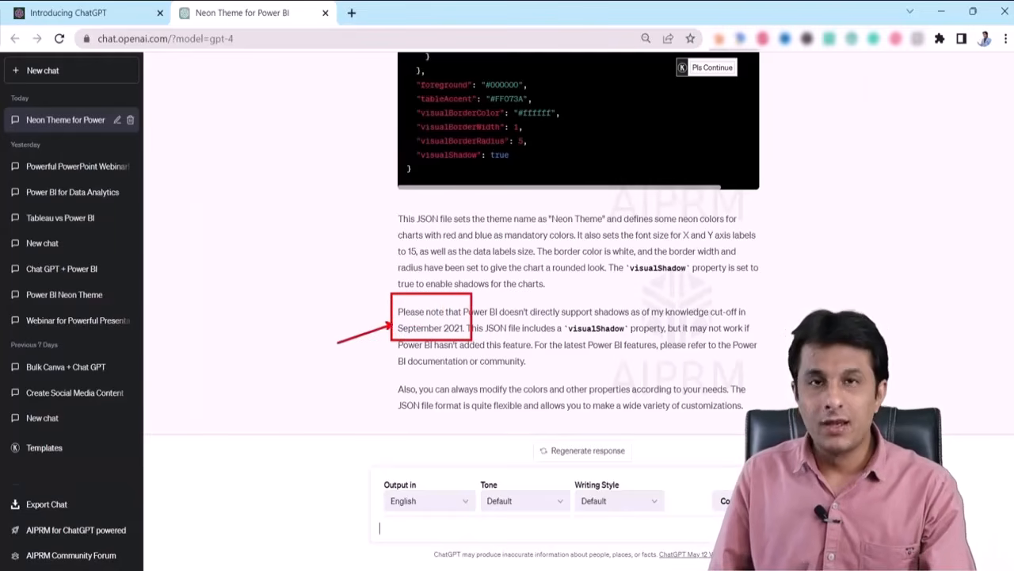
pyautogui.press('Escape')
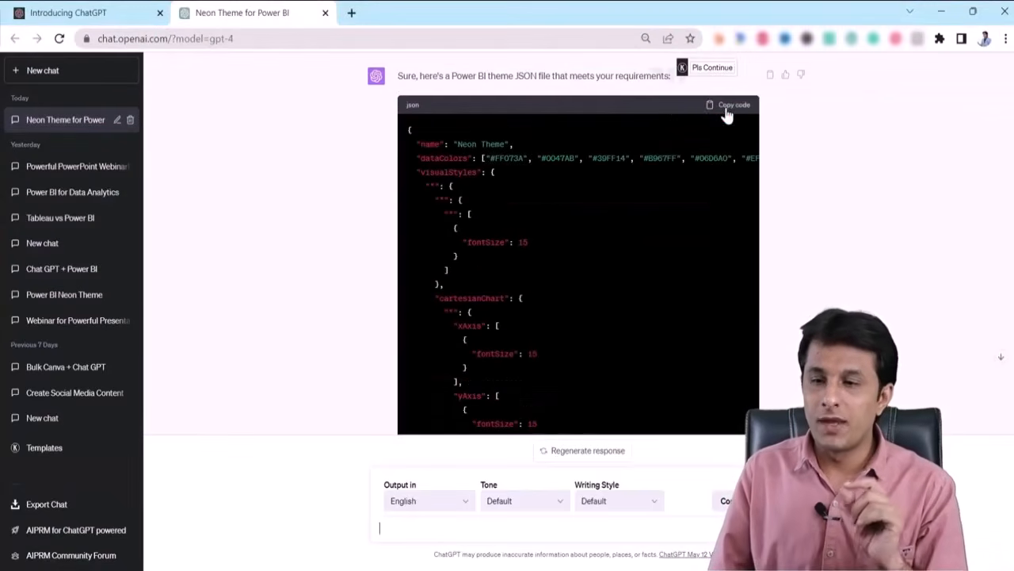
# Copy the generated theme JSON code and paste it into Notepad in place of the prompt text.
pyautogui.click(727, 106)
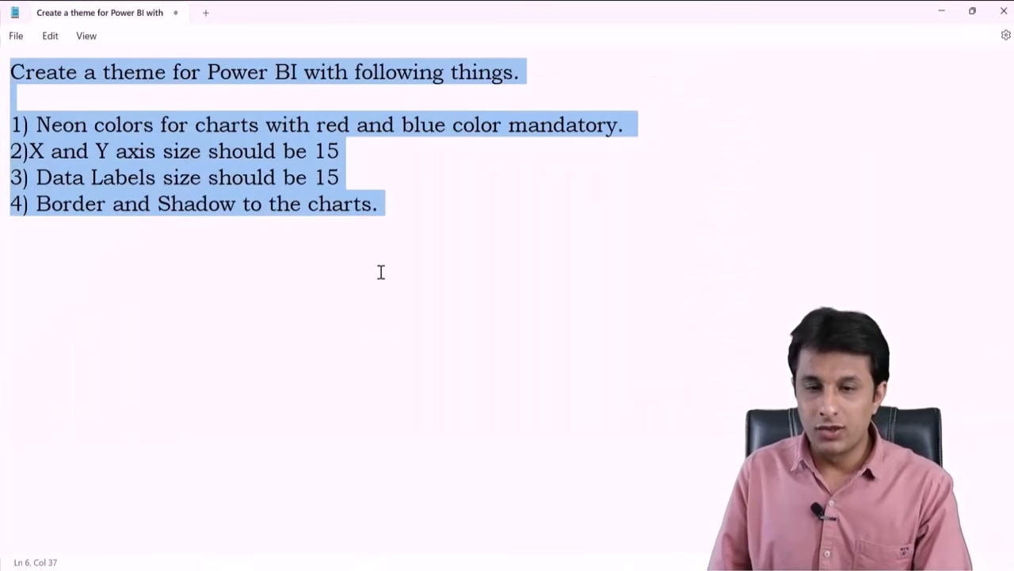
pyautogui.hotkey('ctrl', 'v')
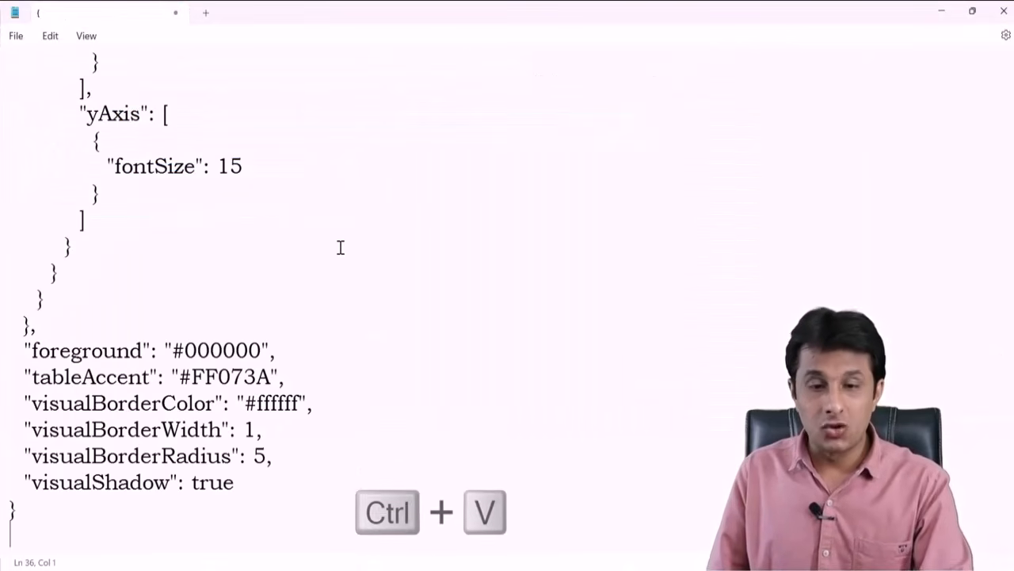
pyautogui.scroll(5, 341, 248)
pyautogui.scroll(1, 341, 247)
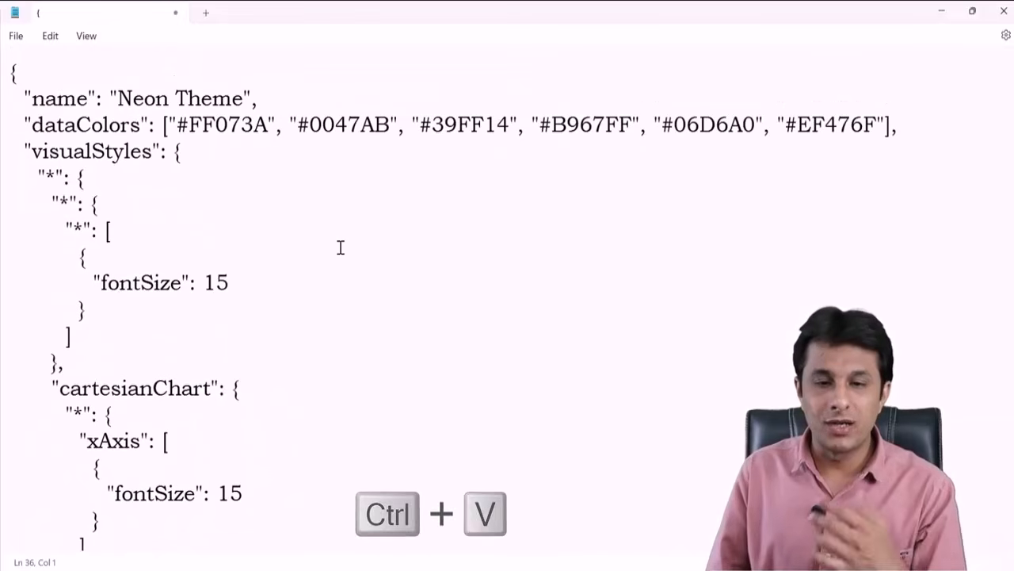
# Save the theme code to the Desktop as PBI Theme.json with the file type set to All files.
pyautogui.click(15, 37)
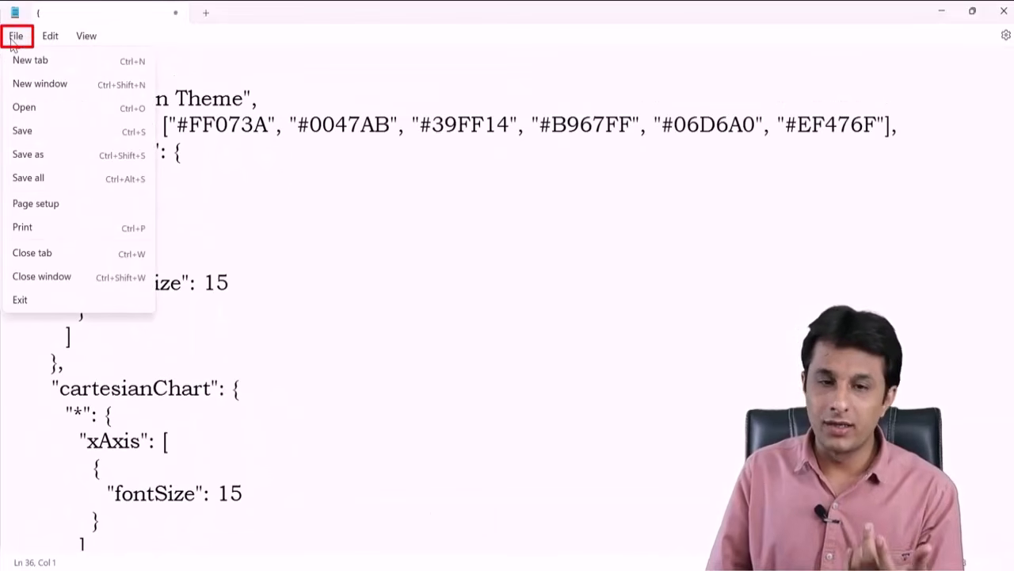
pyautogui.click(41, 134)
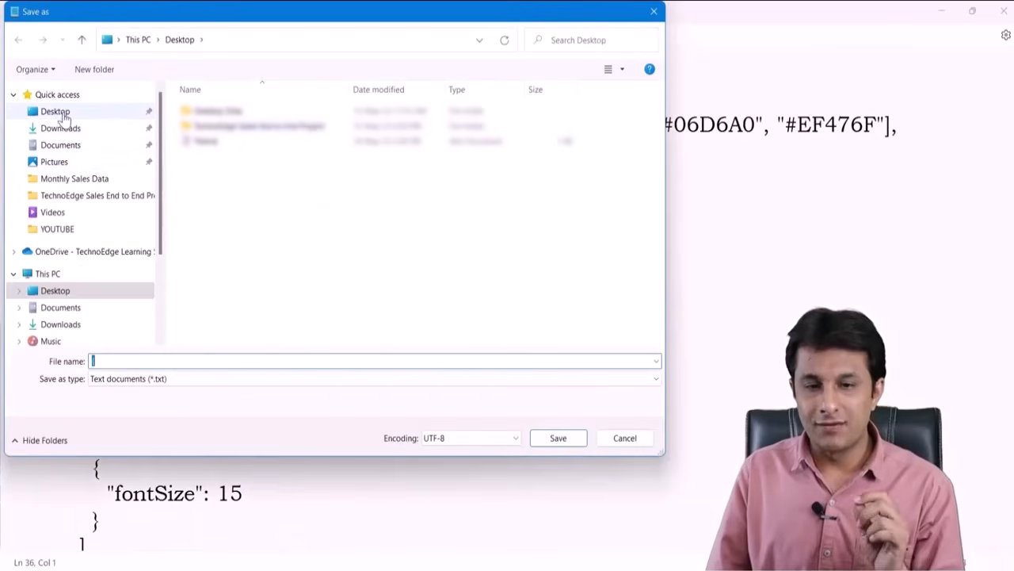
pyautogui.click(61, 111)
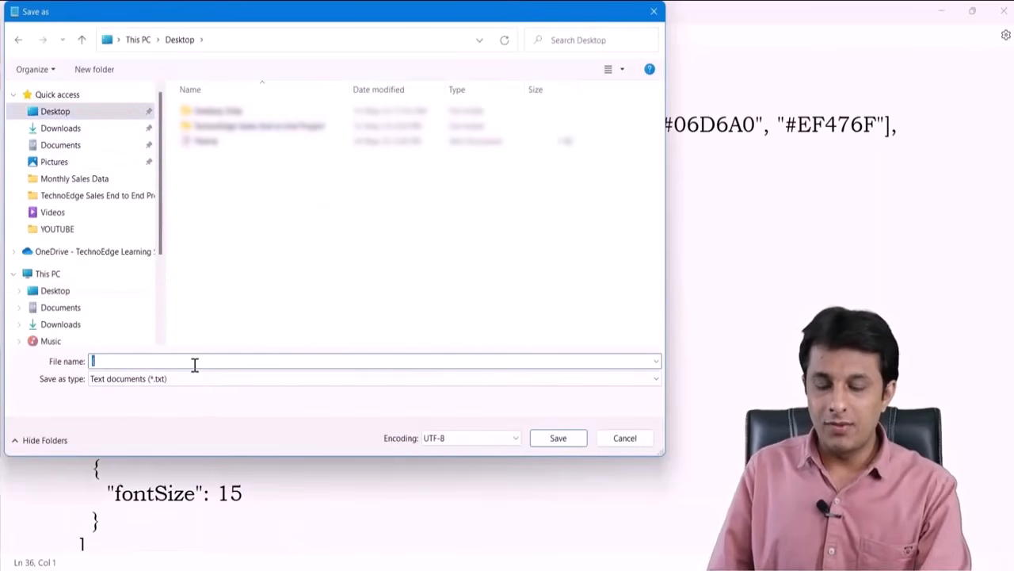
pyautogui.write('PBI ')
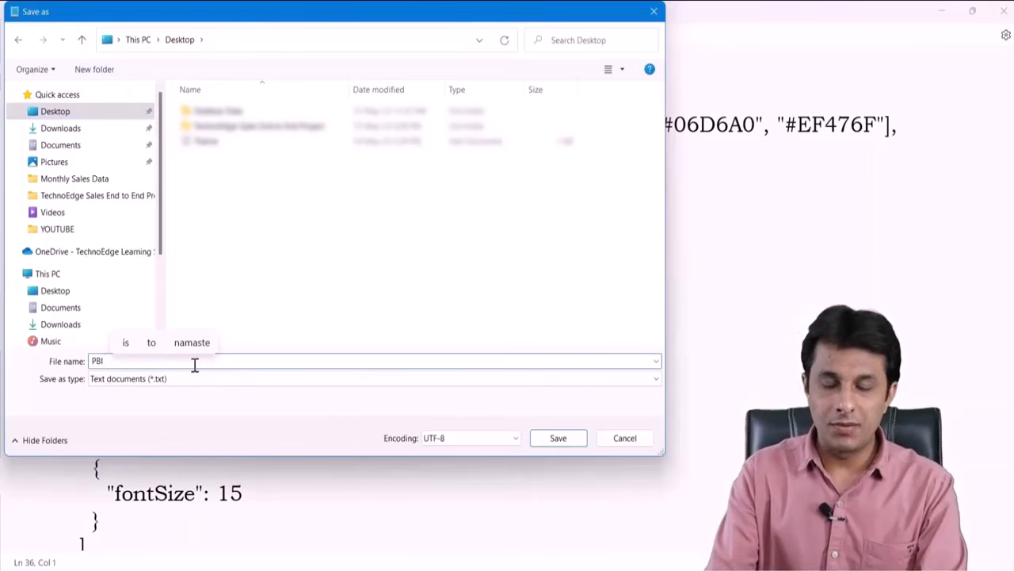
pyautogui.write('Theme.json')
pyautogui.click(192, 378)
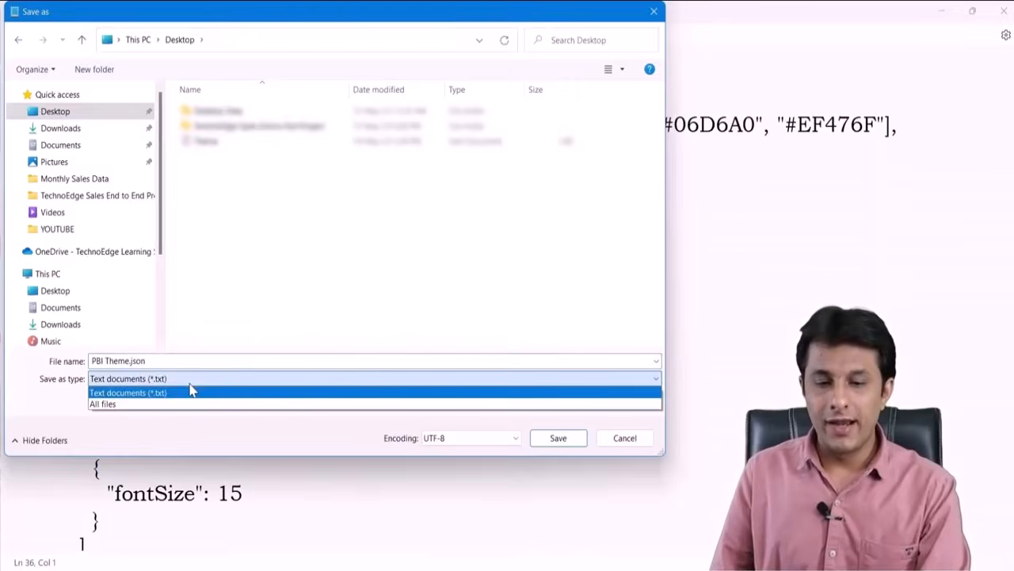
pyautogui.click(186, 405)
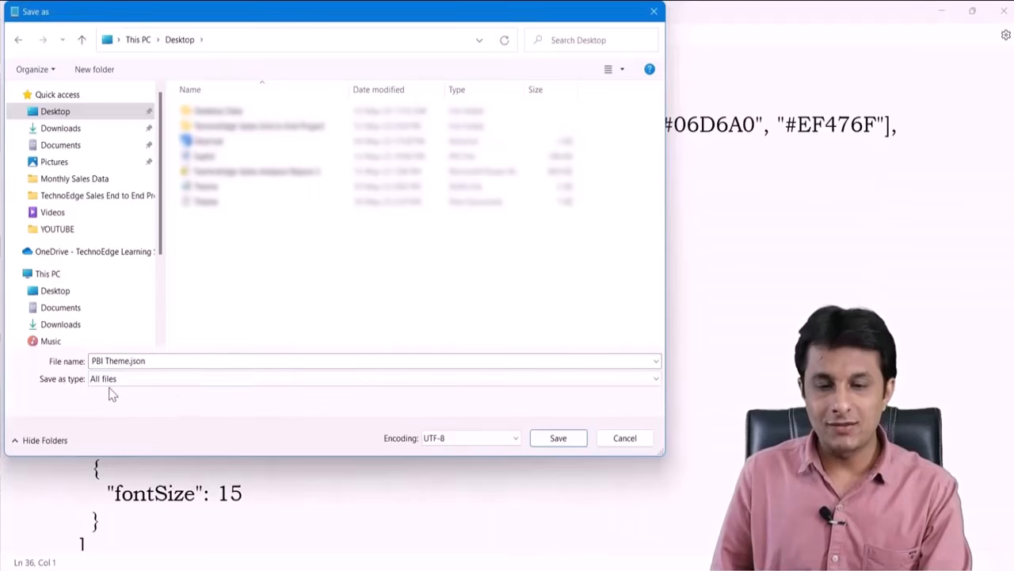
pyautogui.click(147, 362)
pyautogui.click(161, 365)
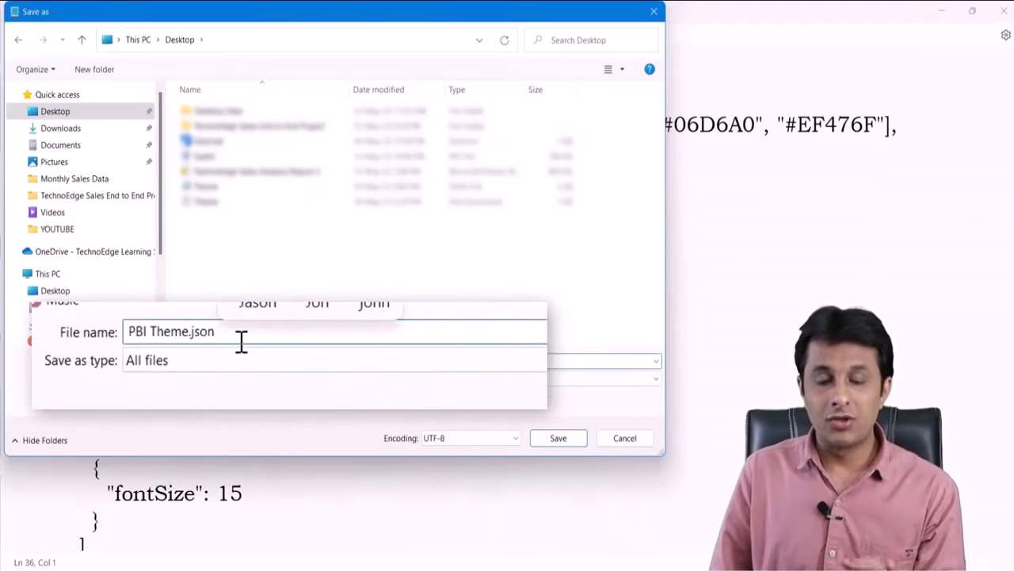
pyautogui.click(199, 382)
pyautogui.click(198, 403)
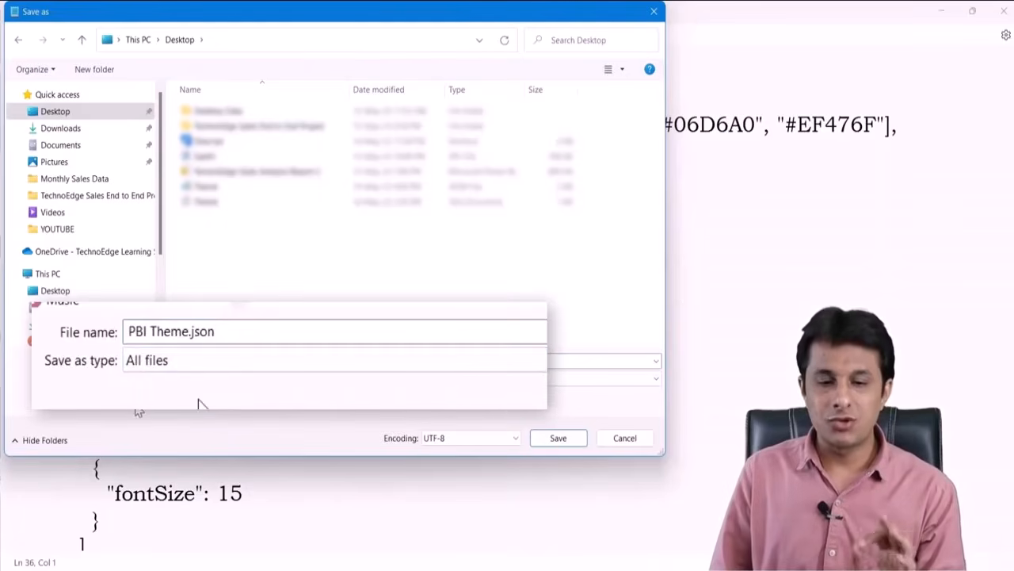
pyautogui.click(559, 439)
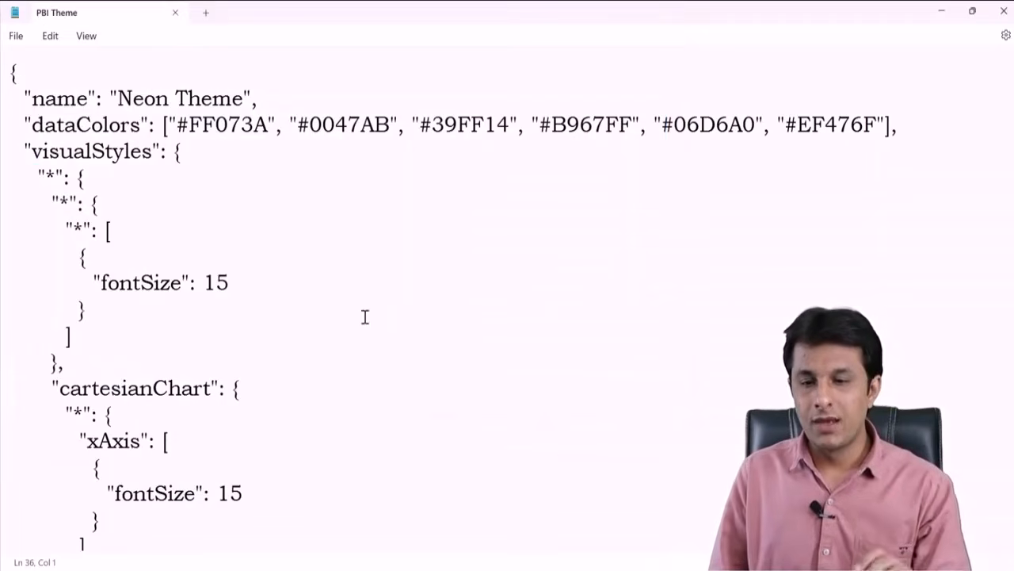
# Return to Power BI and import the PBI Theme file from the Desktop as the report's custom theme.
pyautogui.click(942, 11)
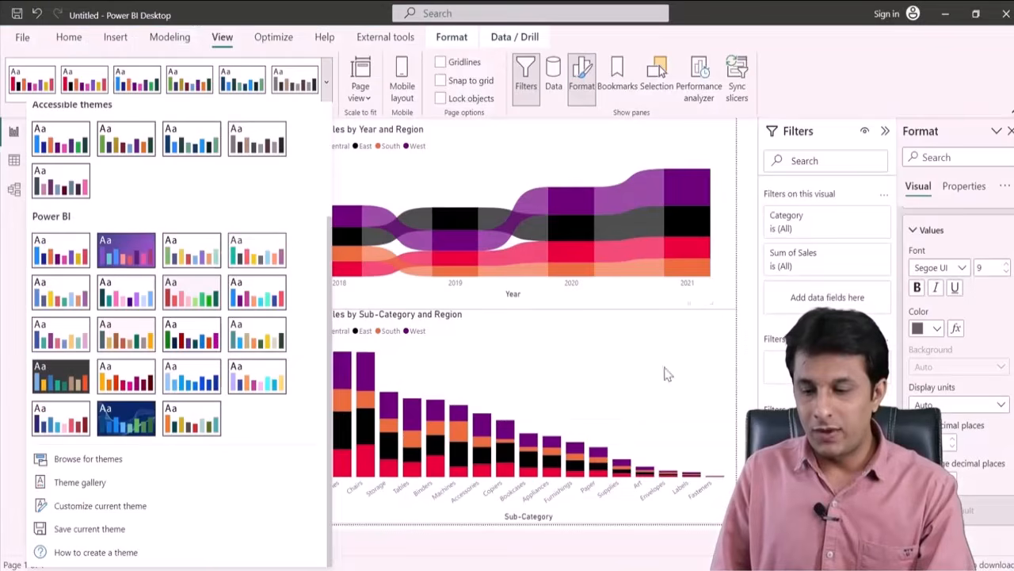
pyautogui.click(600, 333)
pyautogui.click(596, 333)
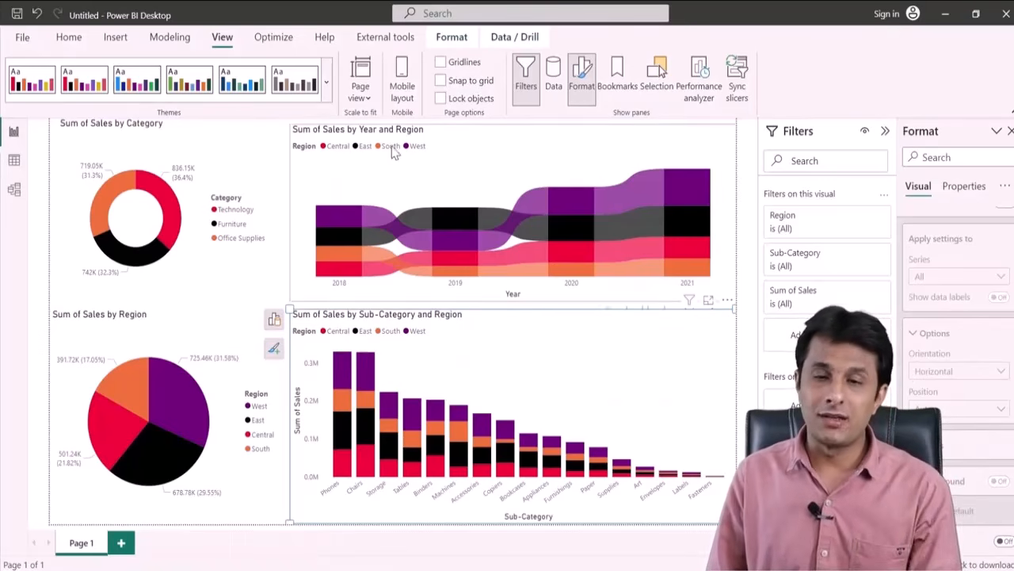
pyautogui.click(325, 84)
pyautogui.scroll(-3, 214, 412)
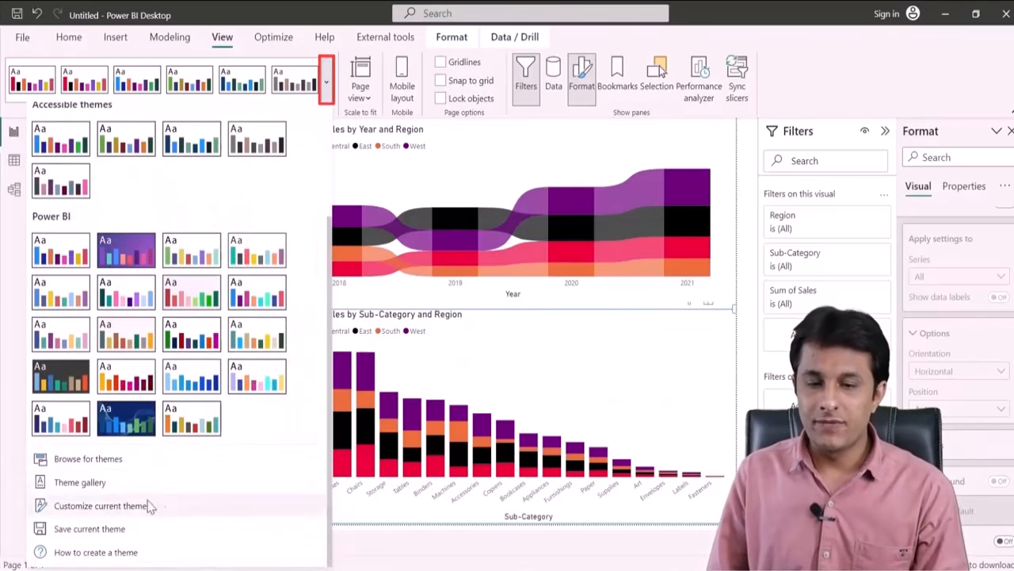
pyautogui.click(105, 459)
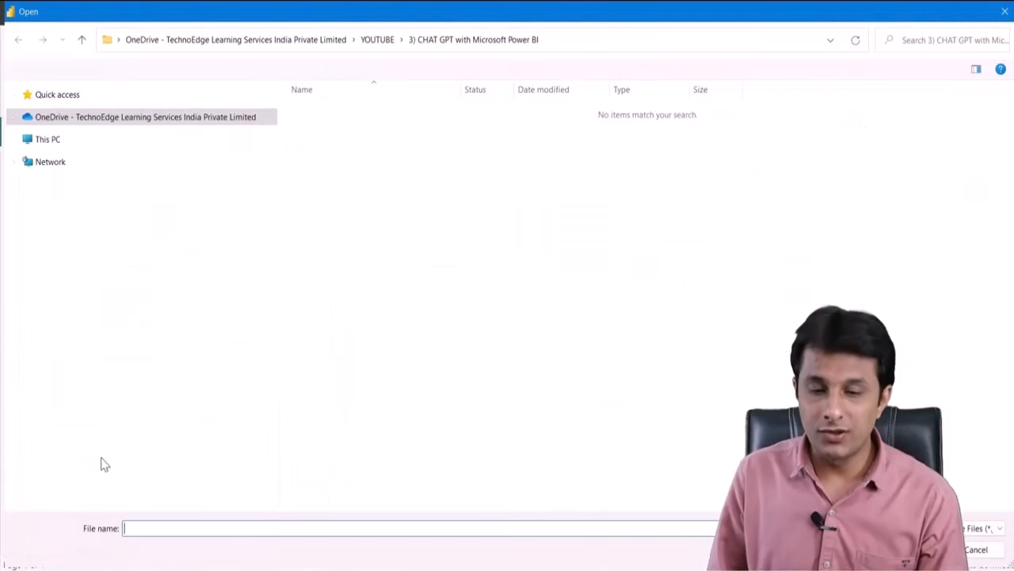
pyautogui.click(78, 176)
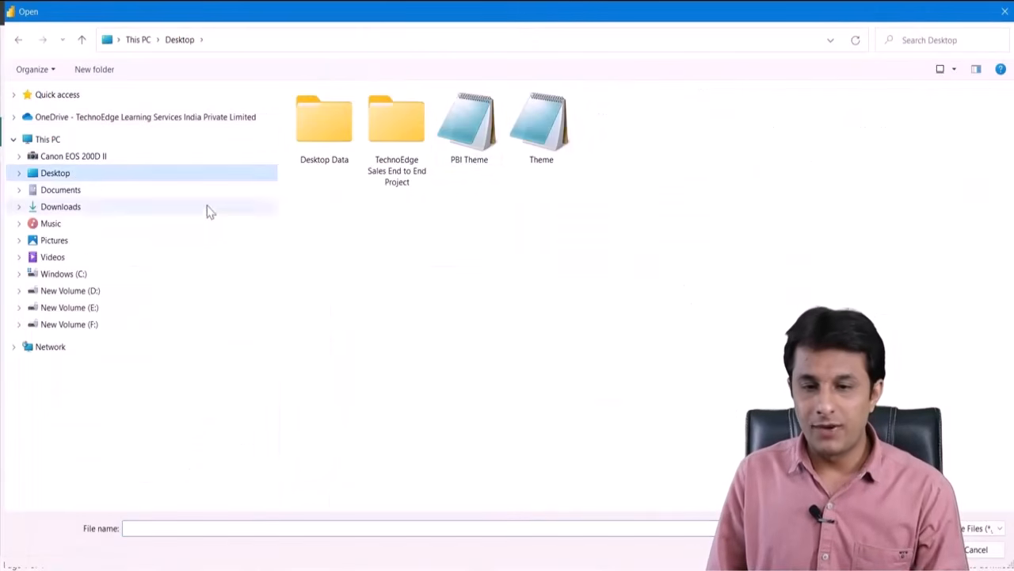
pyautogui.click(494, 133)
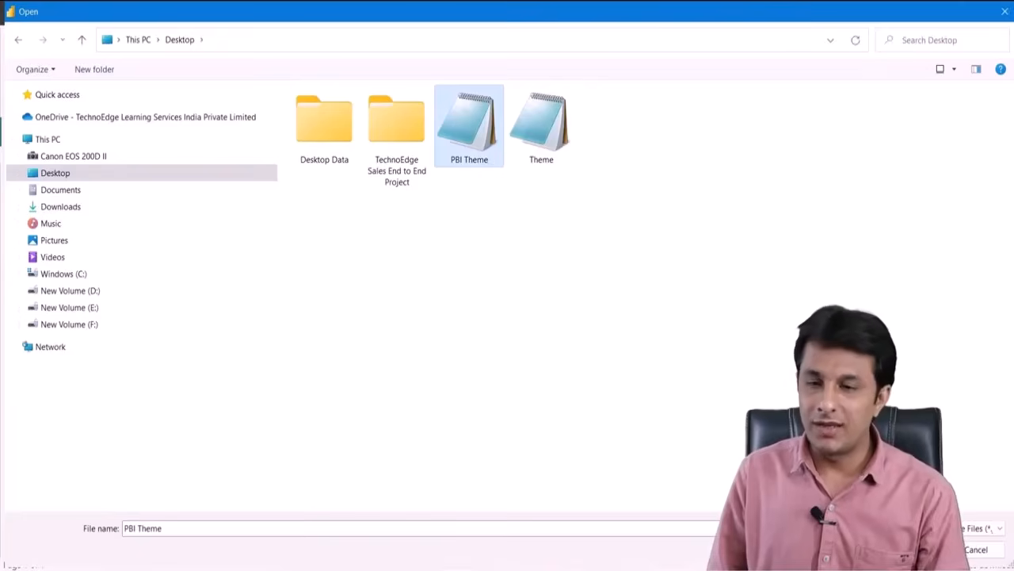
pyautogui.doubleClick(494, 133)
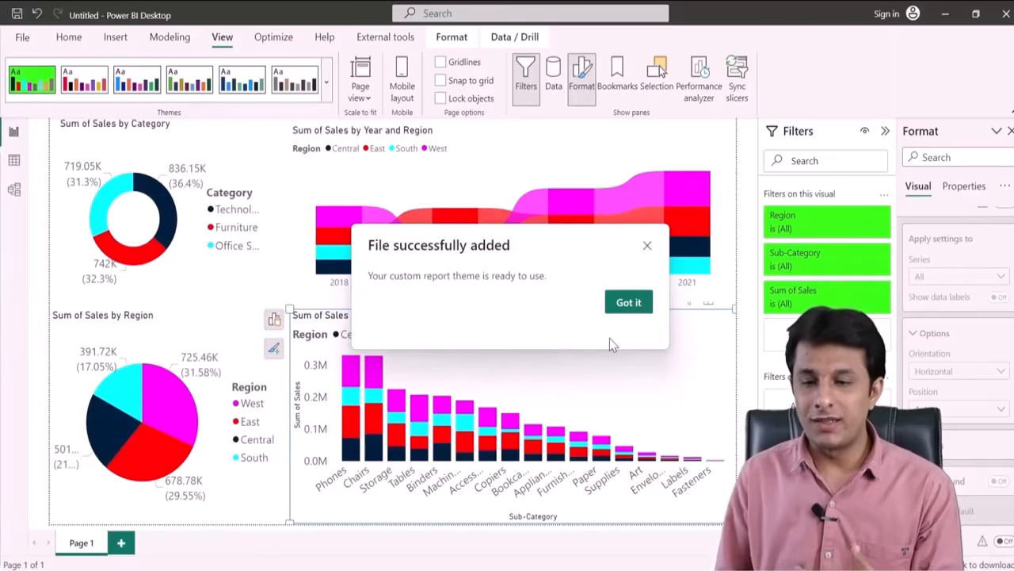
pyautogui.click(626, 302)
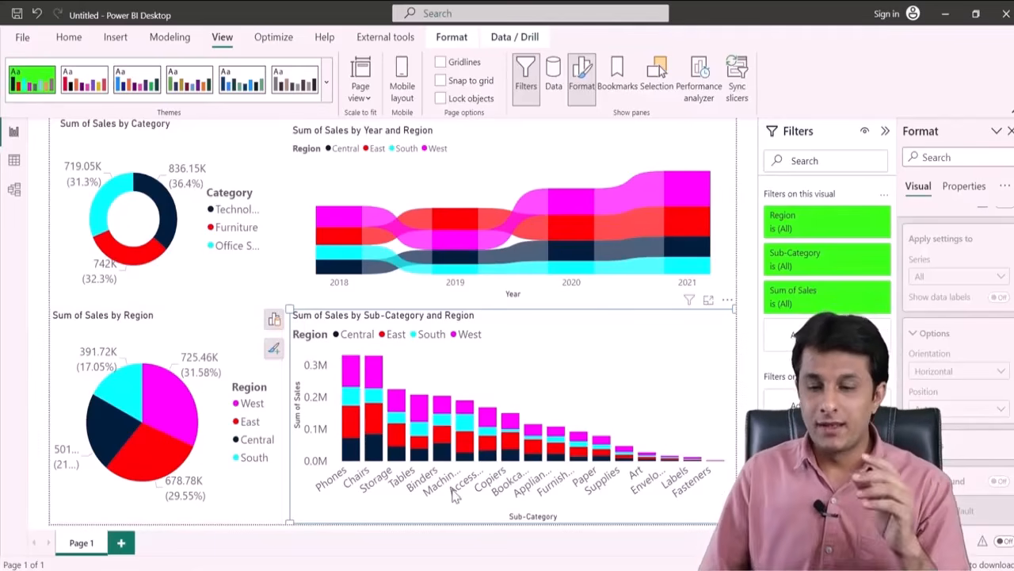
# Switch to Notepad and replace the entire theme code with the text "PBI Theme".
pyautogui.hotkey('alt', 'Tab')
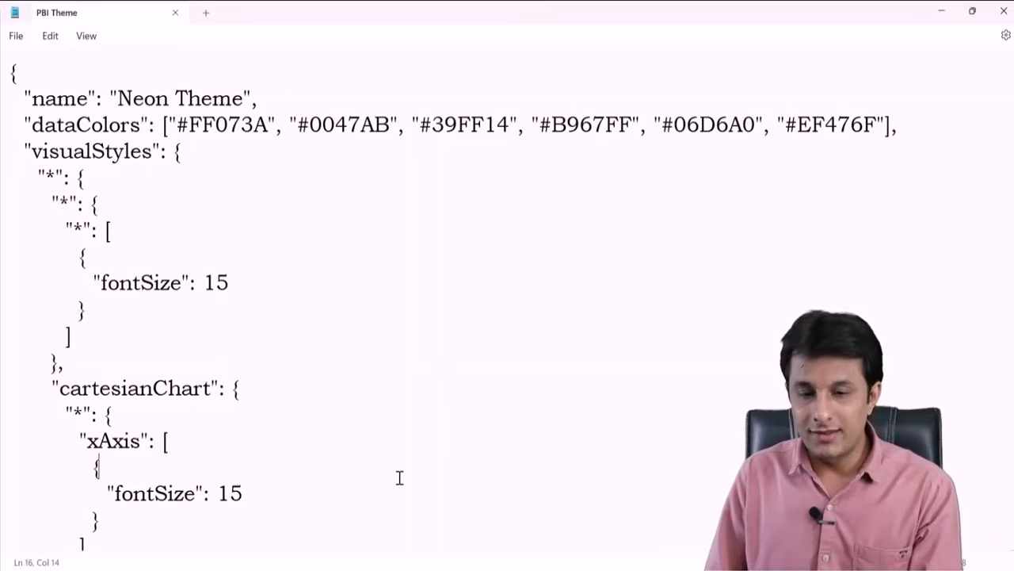
pyautogui.hotkey('ctrl', 'a')
pyautogui.write('PBI Theme')
pyautogui.hotkey('ctrl', 'a')
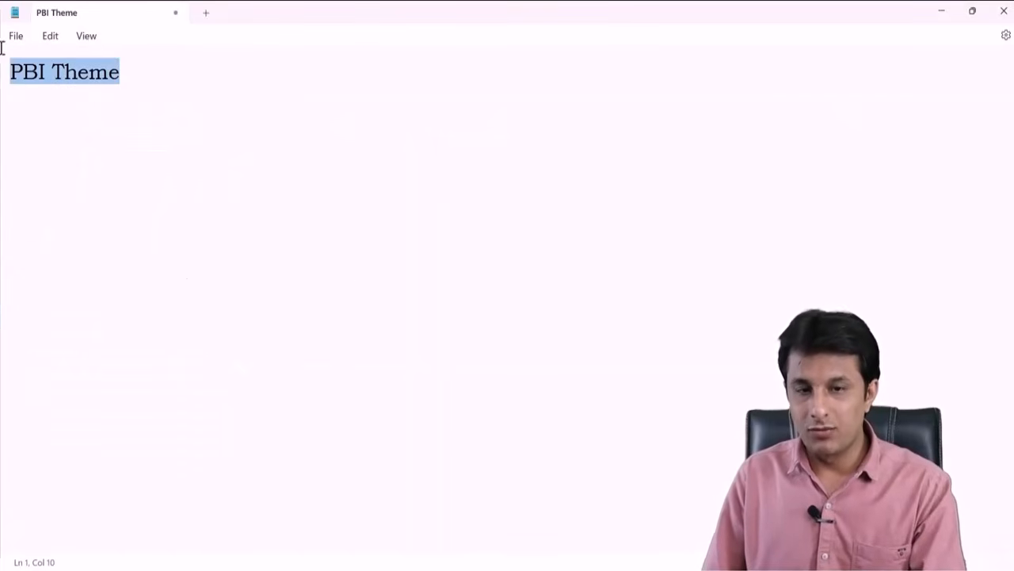
# Switch to ChatGPT and review the prompt's requirements for neon colors, axis and data label sizes, borders and shadows.
pyautogui.hotkey('alt', 'Tab')
pyautogui.scroll(2, 344, 218)
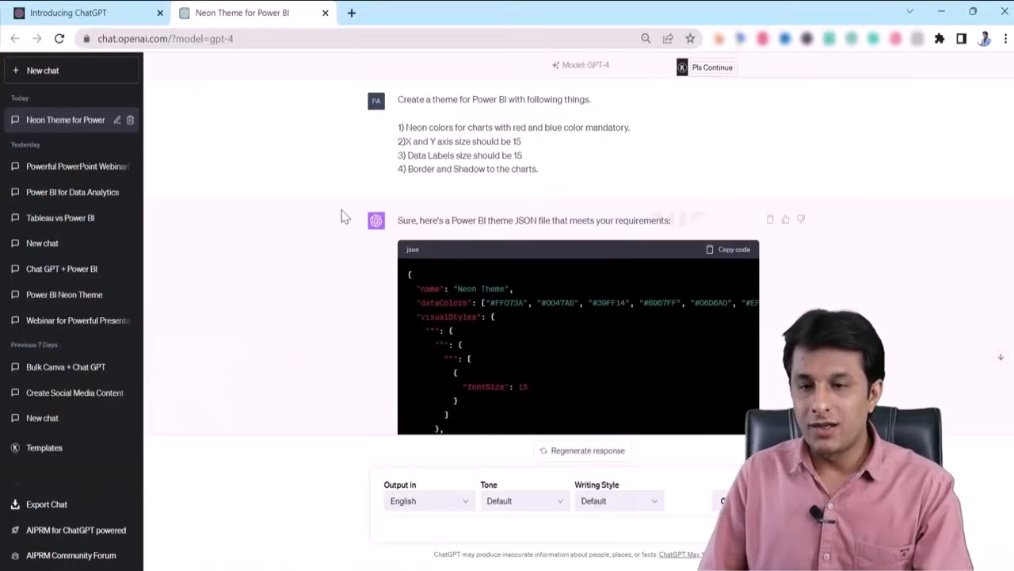
pyautogui.moveTo(542, 170); pyautogui.dragTo(398, 107)
pyautogui.click(581, 153)
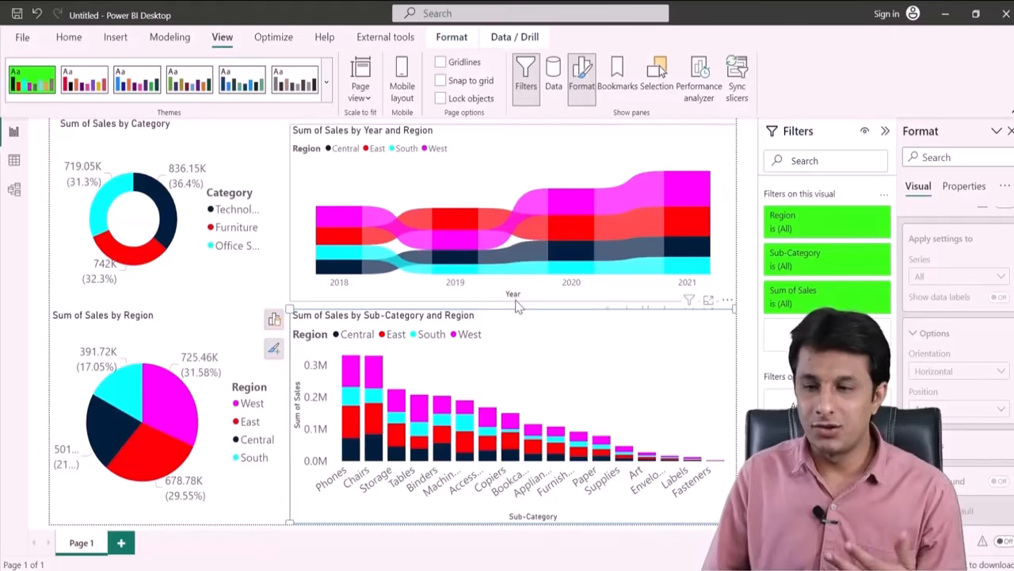
# Customize the current report theme, setting the title text's font size to 14 pt.
pyautogui.click(325, 82)
pyautogui.scroll(-3, 258, 412)
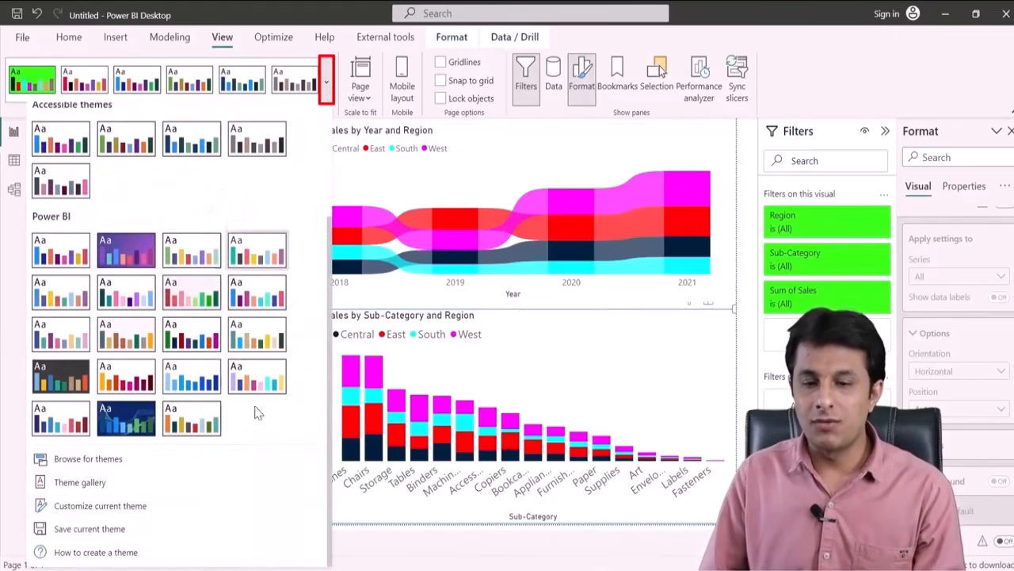
pyautogui.click(124, 508)
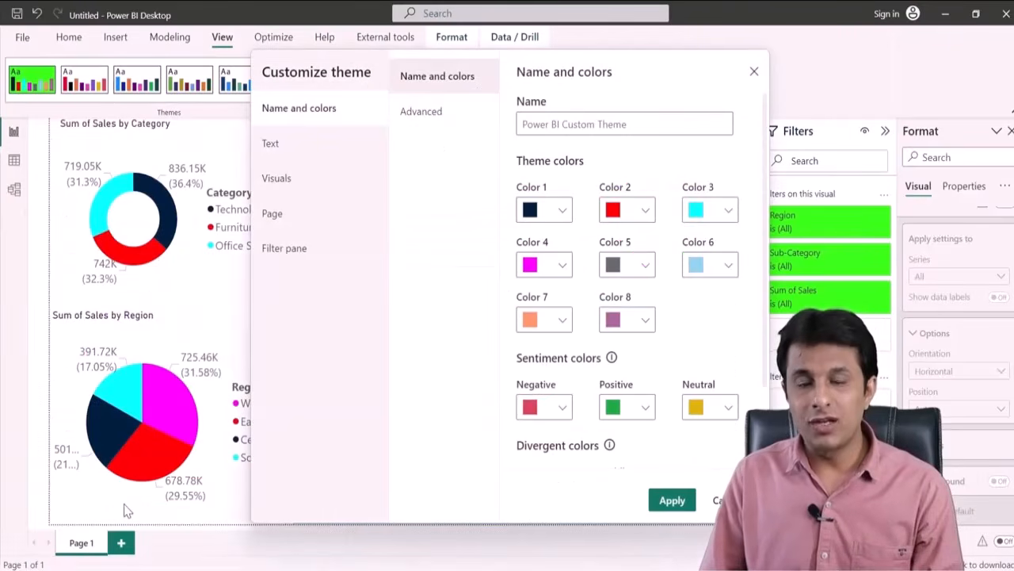
pyautogui.click(305, 145)
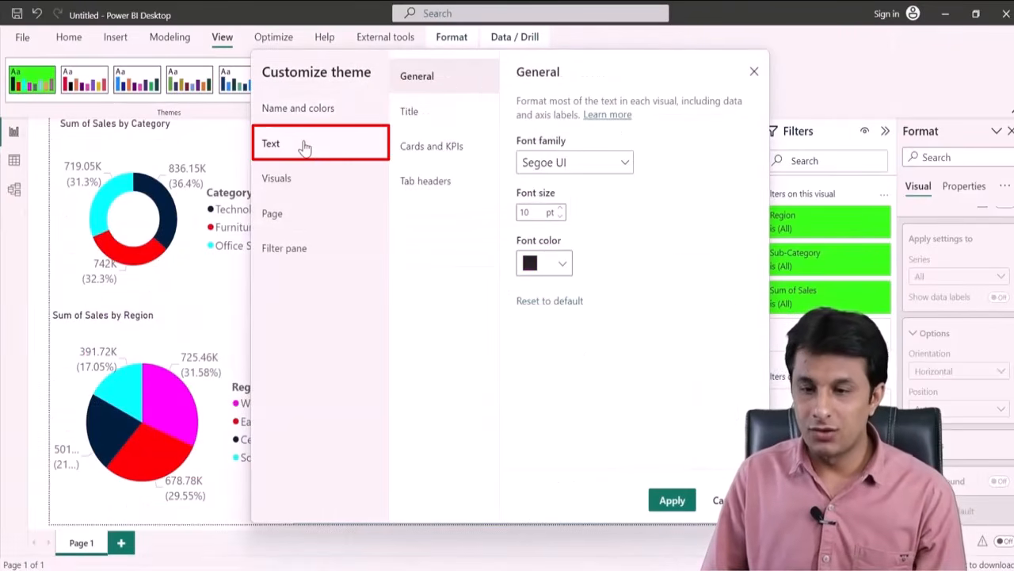
pyautogui.click(427, 113)
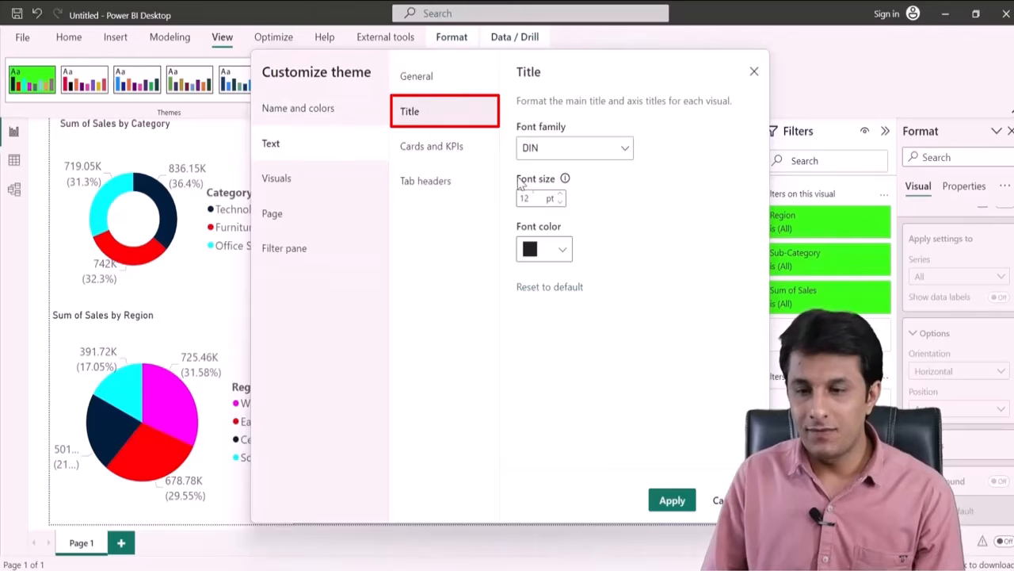
pyautogui.click(561, 194)
pyautogui.click(561, 195)
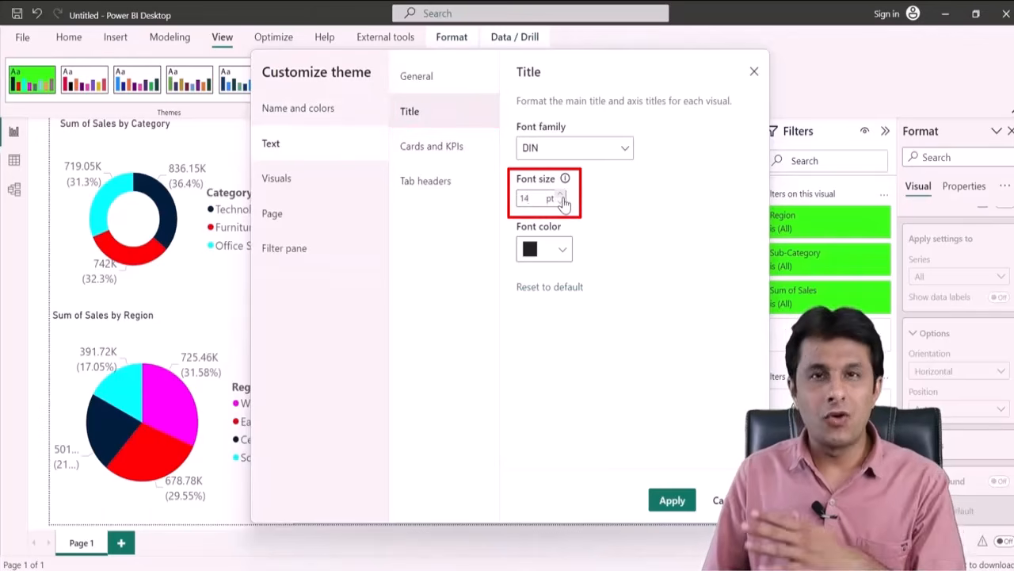
# Set the theme's title text to black (#000000) in Arial Black and apply the customization.
pyautogui.click(563, 250)
pyautogui.click(529, 427)
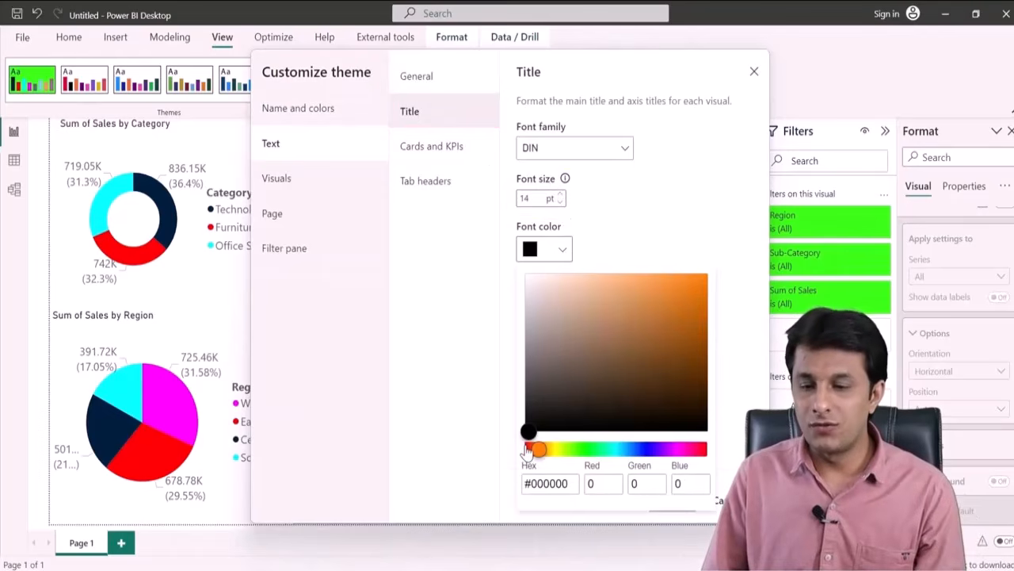
pyautogui.click(684, 207)
pyautogui.click(607, 148)
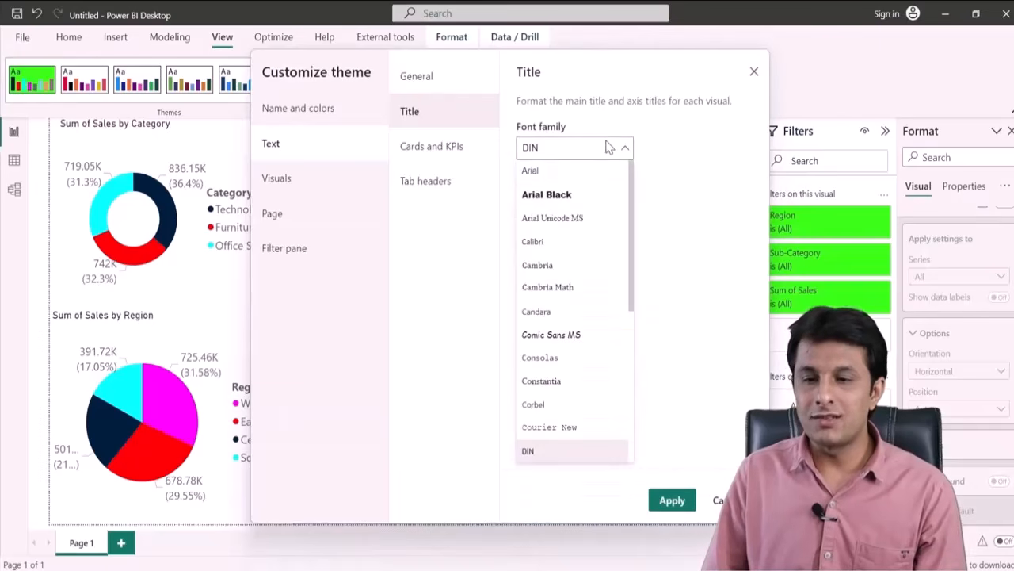
pyautogui.click(593, 188)
pyautogui.click(672, 500)
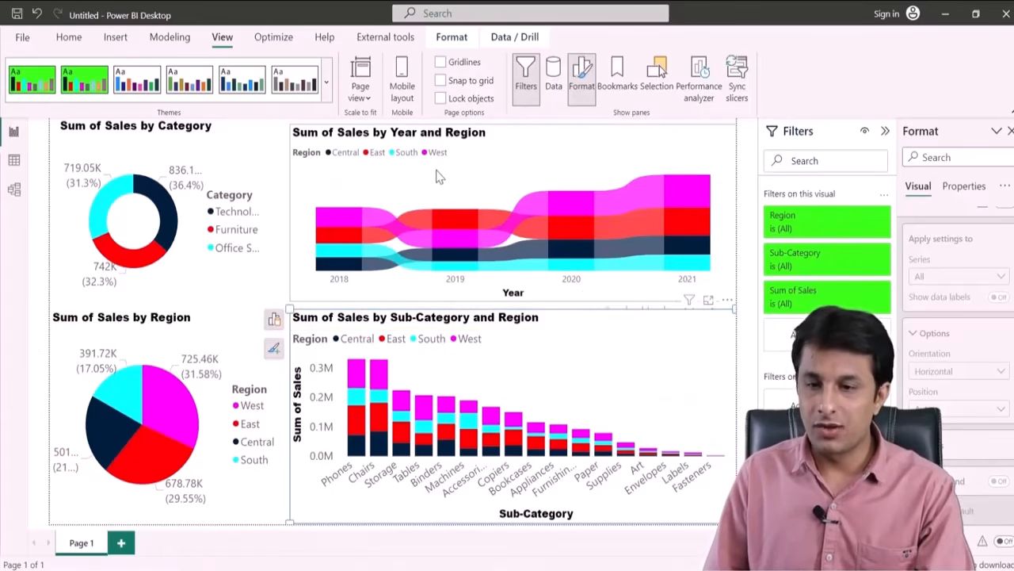
# Customize the current theme again, changing Color 1 to a brighter blue (#0B76E4), and apply it.
pyautogui.click(440, 176)
pyautogui.click(326, 82)
pyautogui.scroll(-3, 198, 428)
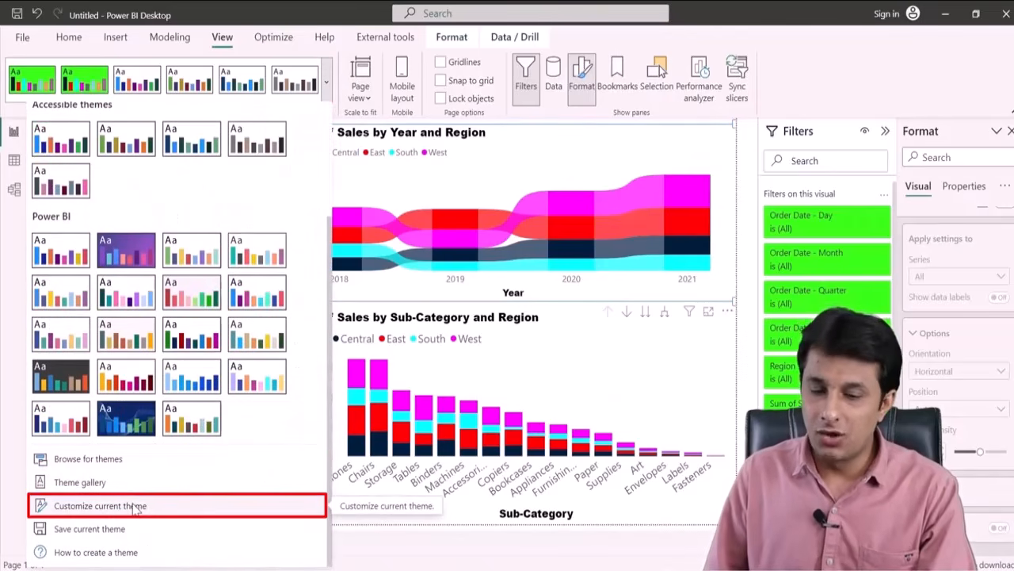
pyautogui.click(135, 506)
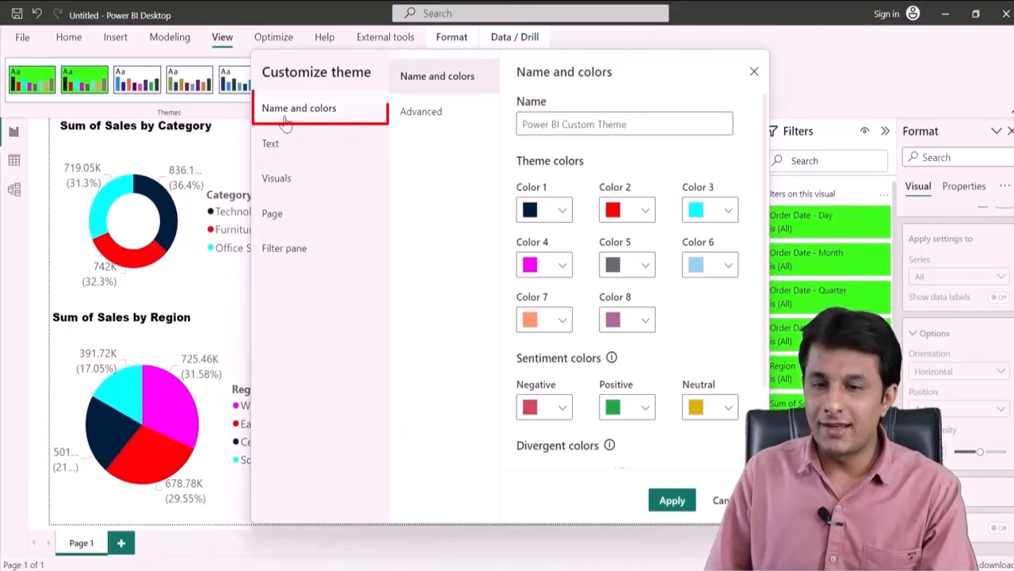
pyautogui.click(555, 210)
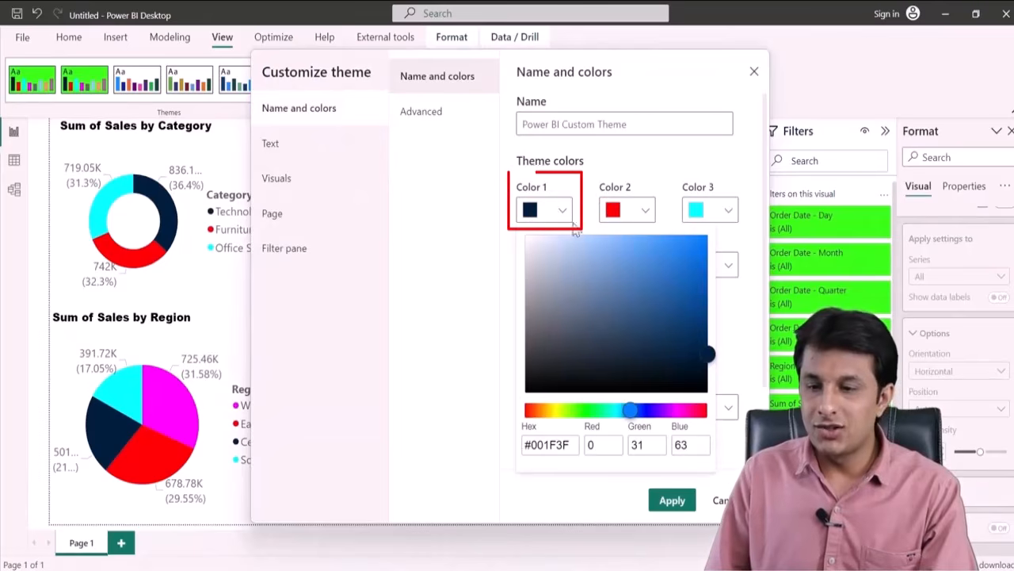
pyautogui.moveTo(674, 289); pyautogui.dragTo(699, 259)
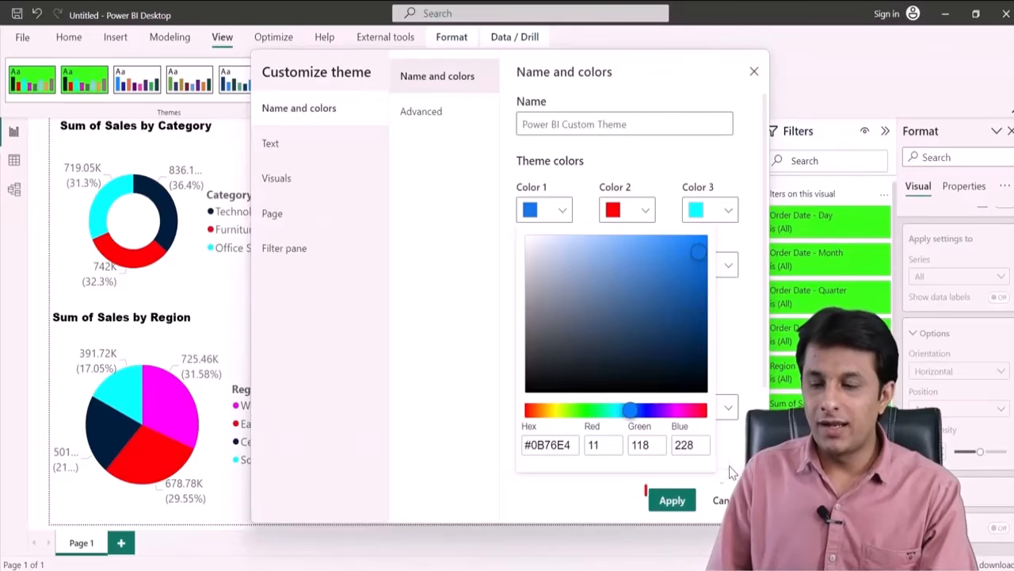
pyautogui.click(672, 500)
pyautogui.click(672, 500)
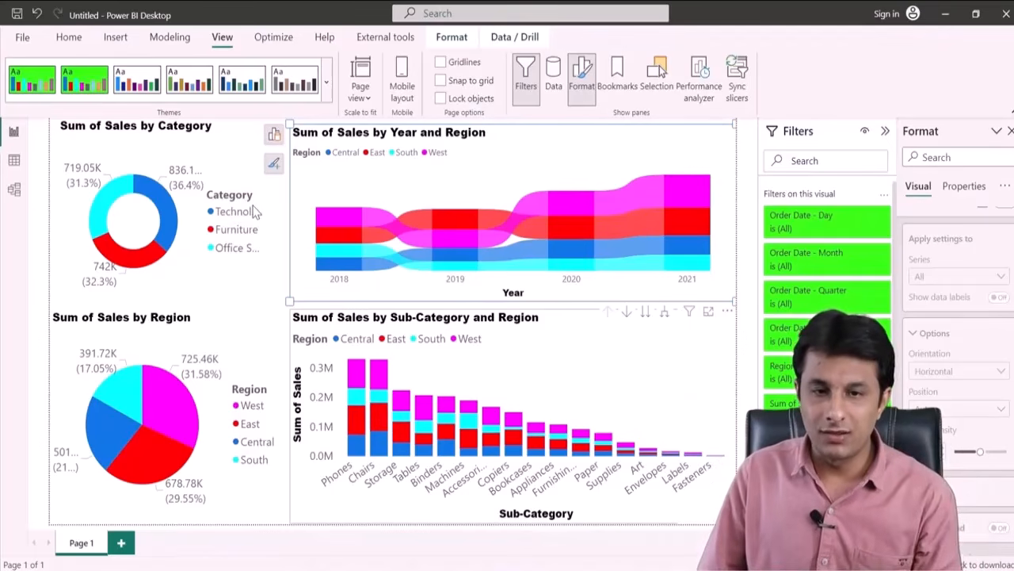
# Save the current theme to the Desktop as a JSON file named Modified PBI Theme.
pyautogui.click(325, 82)
pyautogui.scroll(-3, 293, 317)
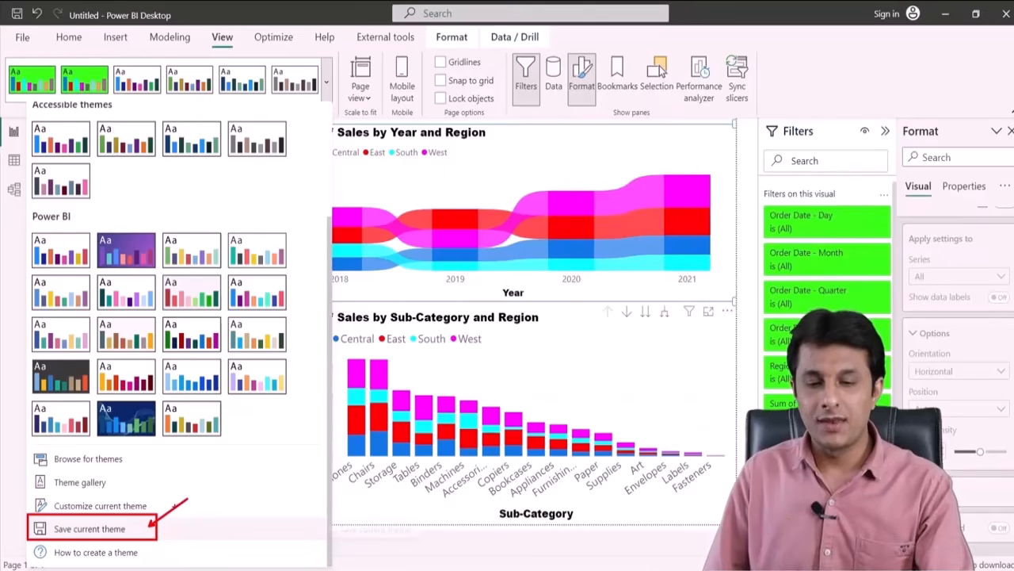
pyautogui.click(124, 528)
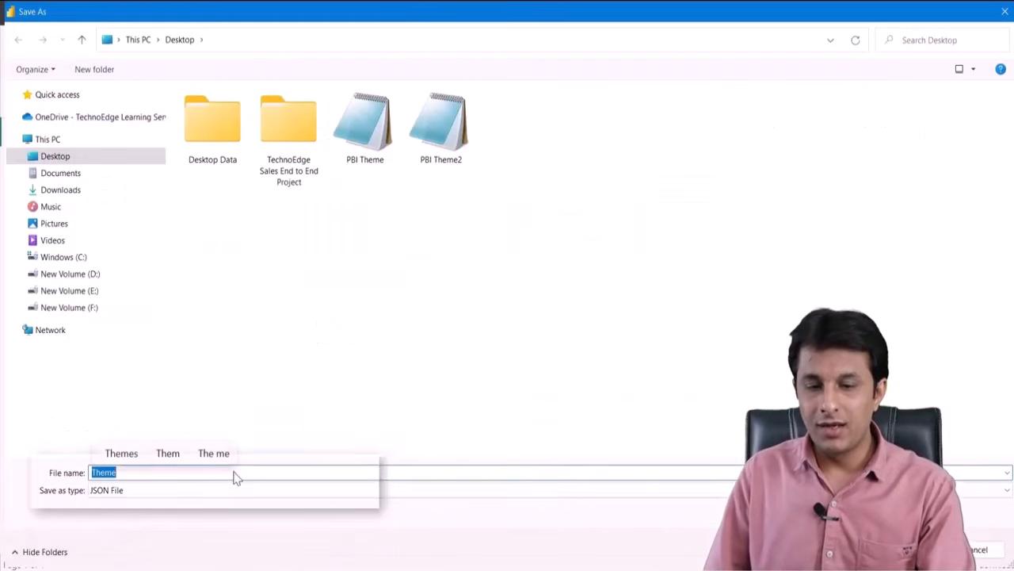
pyautogui.write('Modifi')
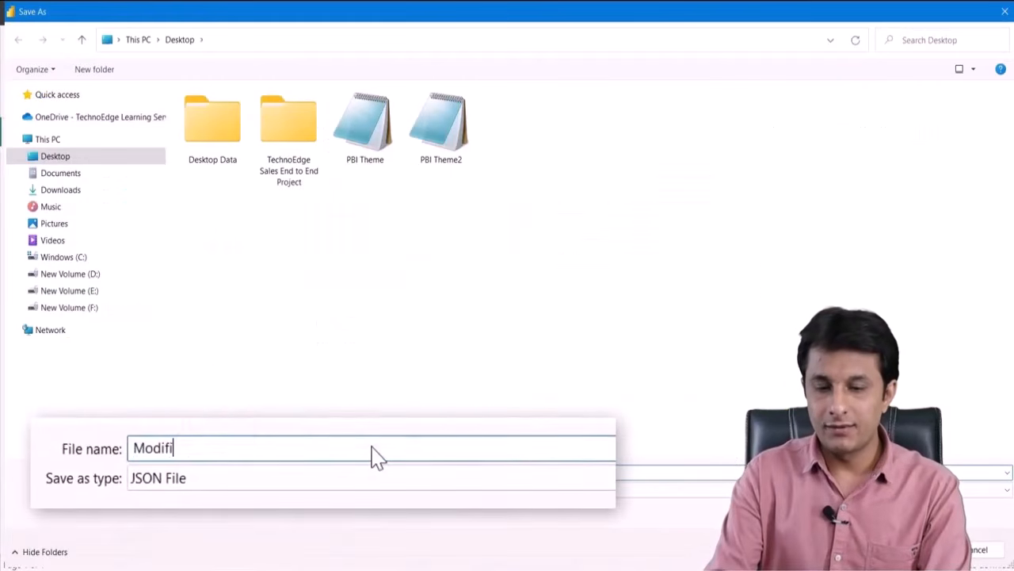
pyautogui.write('ed PBI Theme')
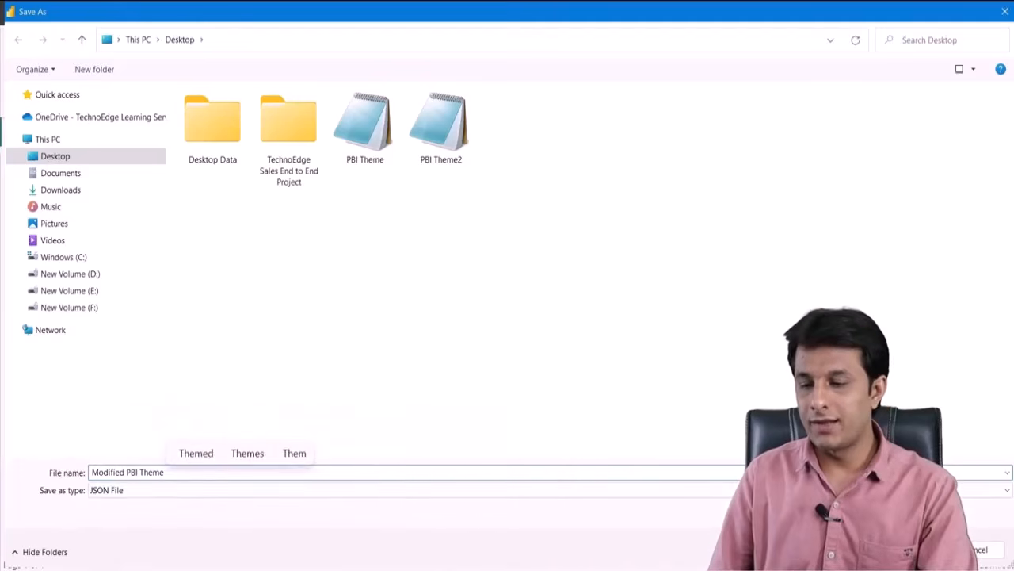
pyautogui.press('Return')
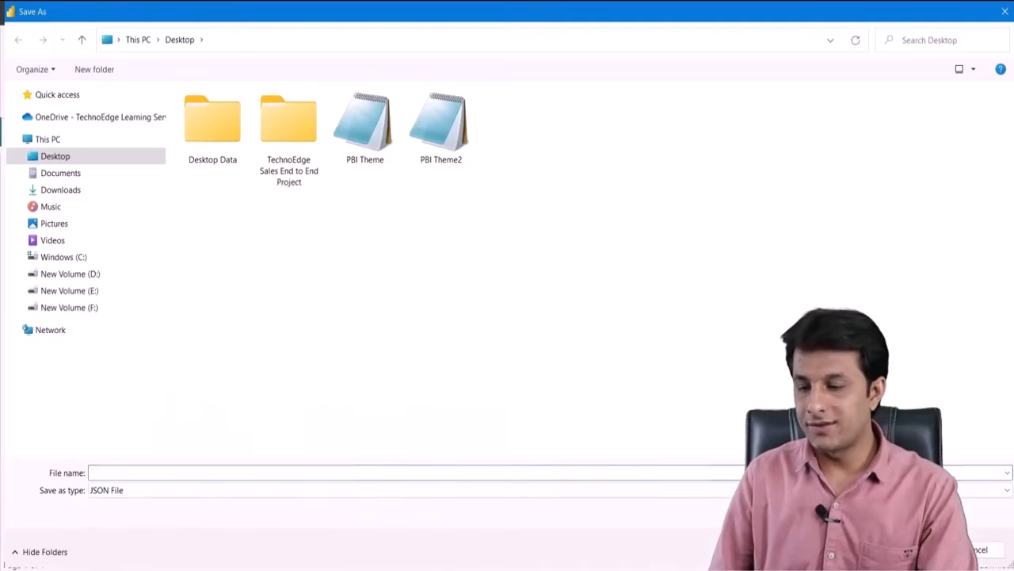